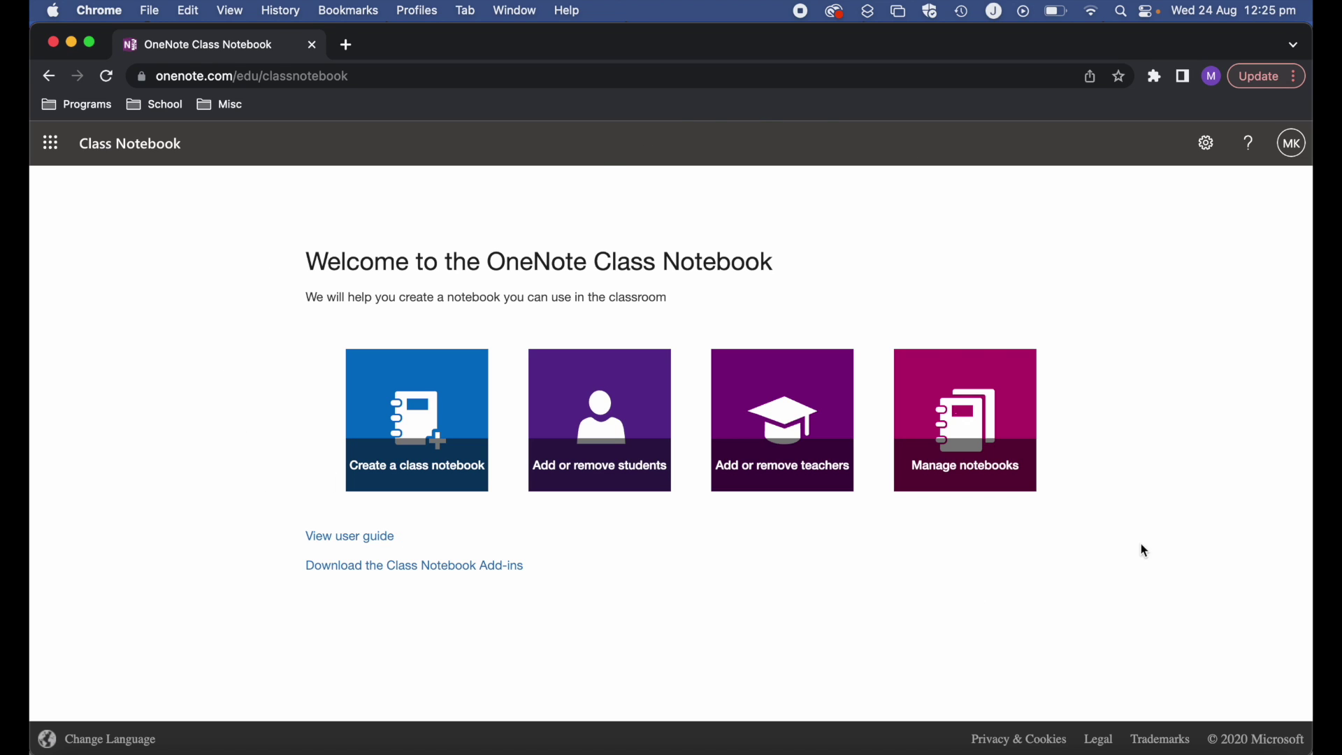
# Start creating a class notebook and name it Test Class.
pyautogui.click(383, 424)
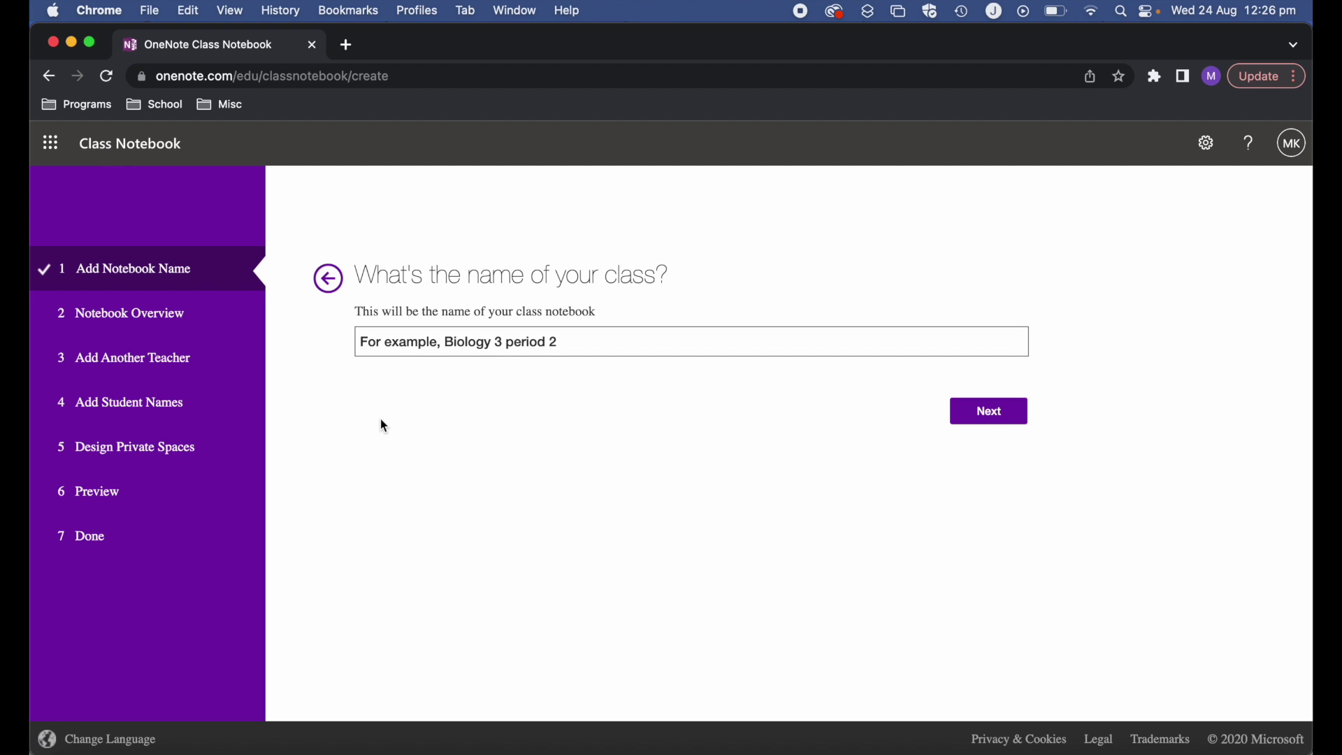
pyautogui.click(435, 345)
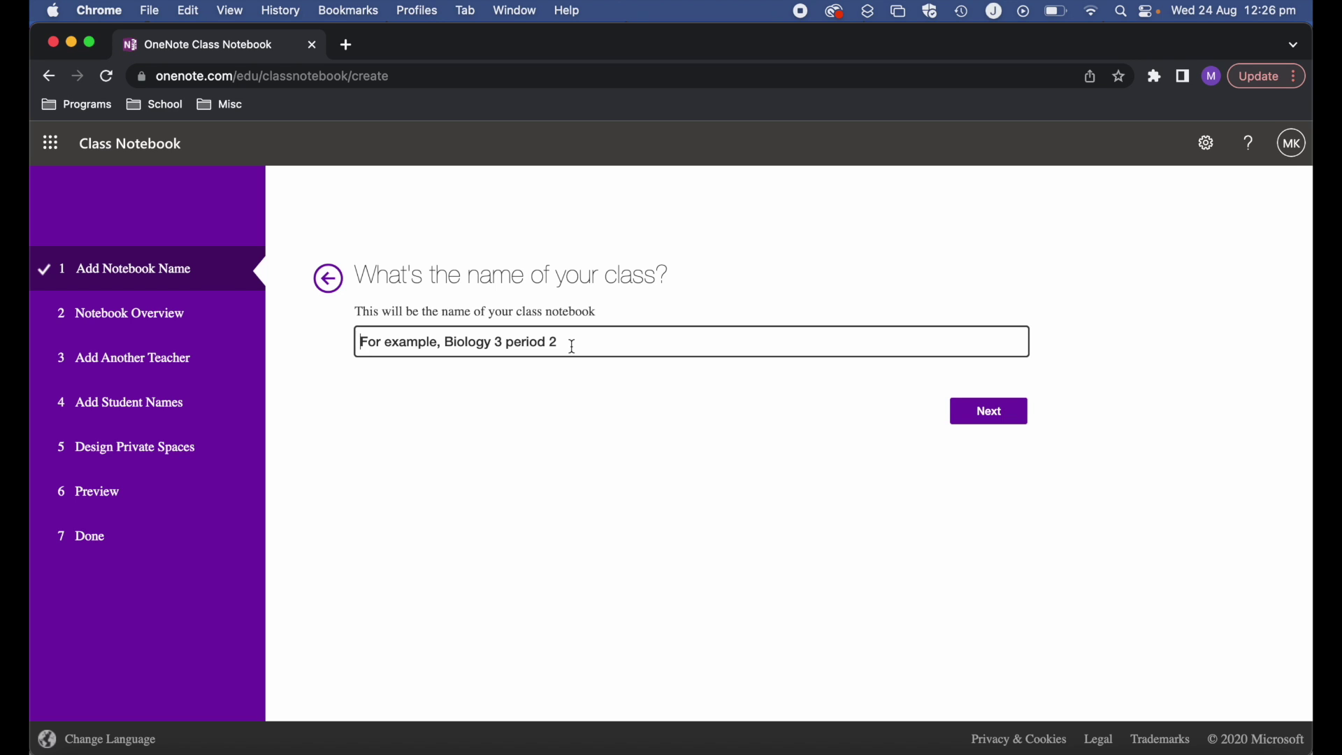
pyautogui.write('Test Class')
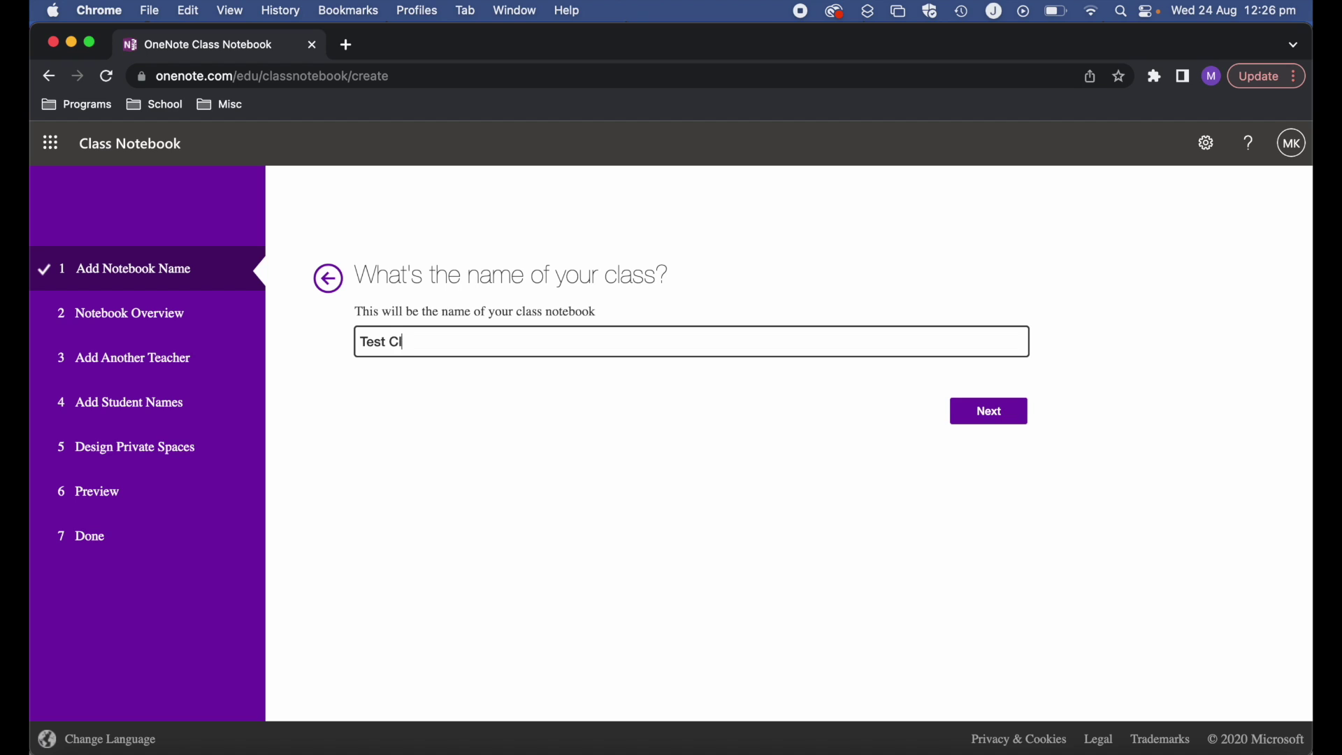
pyautogui.click(983, 413)
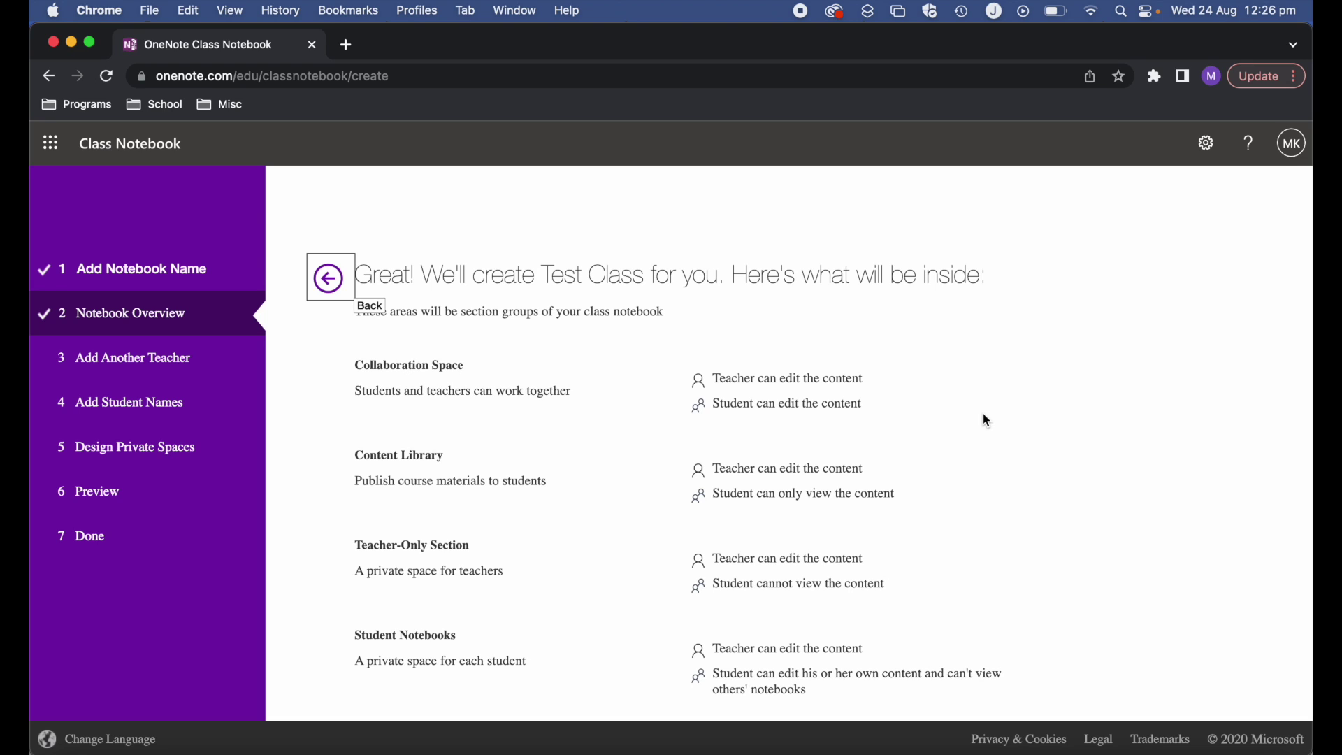
# Accept the notebook overview and continue without adding another teacher or any students.
pyautogui.scroll(-2, 574, 408)
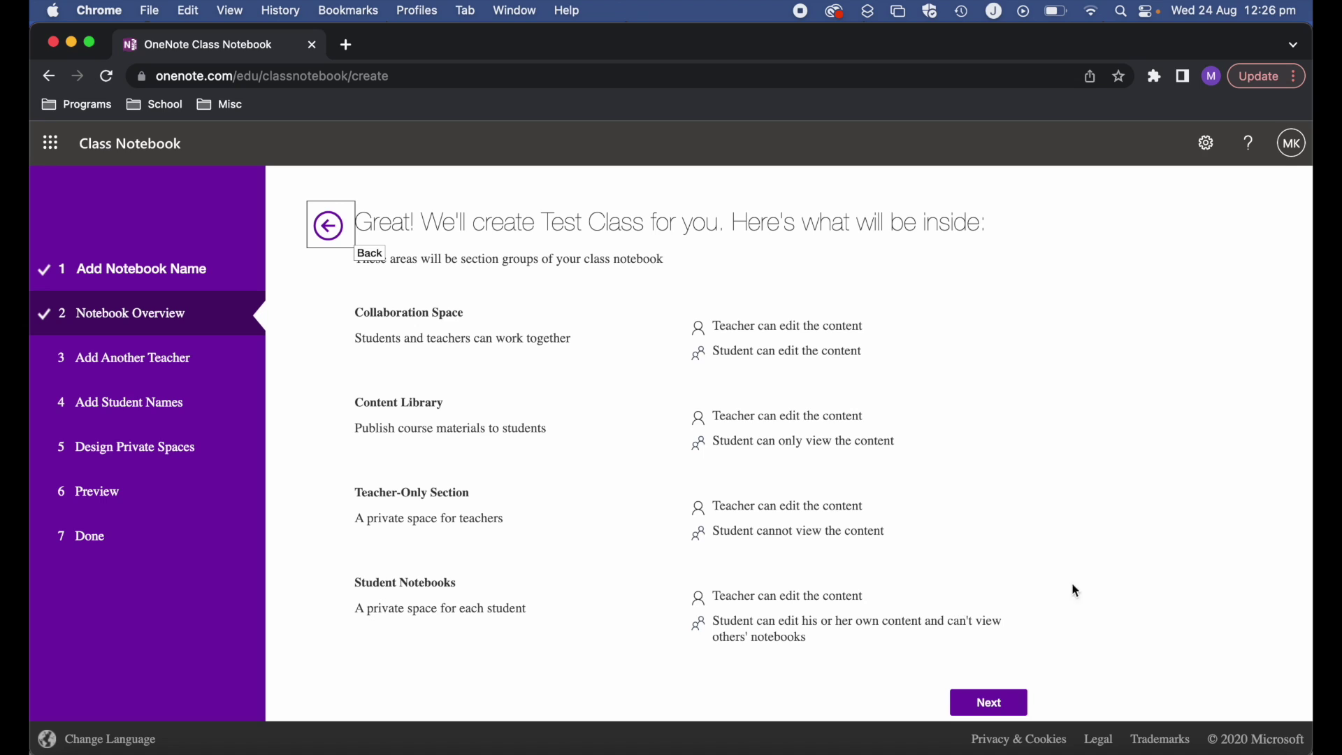
pyautogui.click(990, 702)
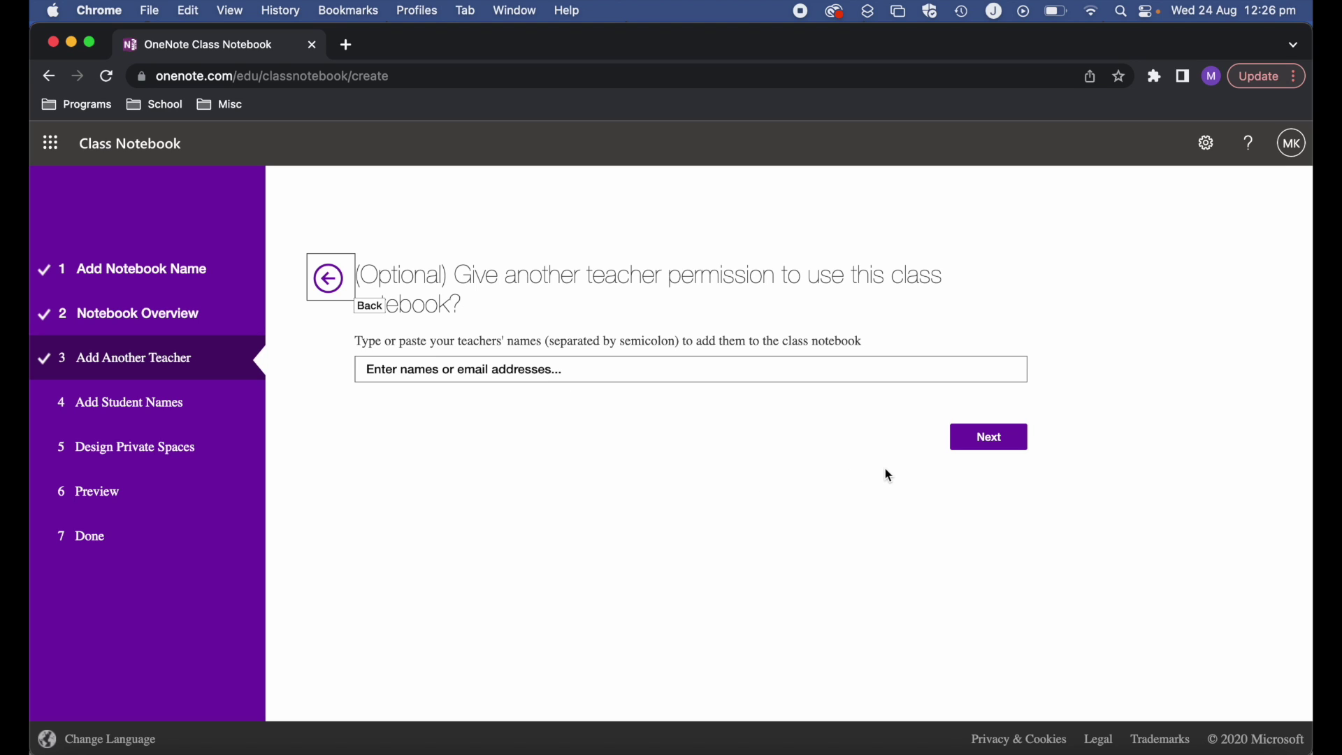
pyautogui.click(972, 440)
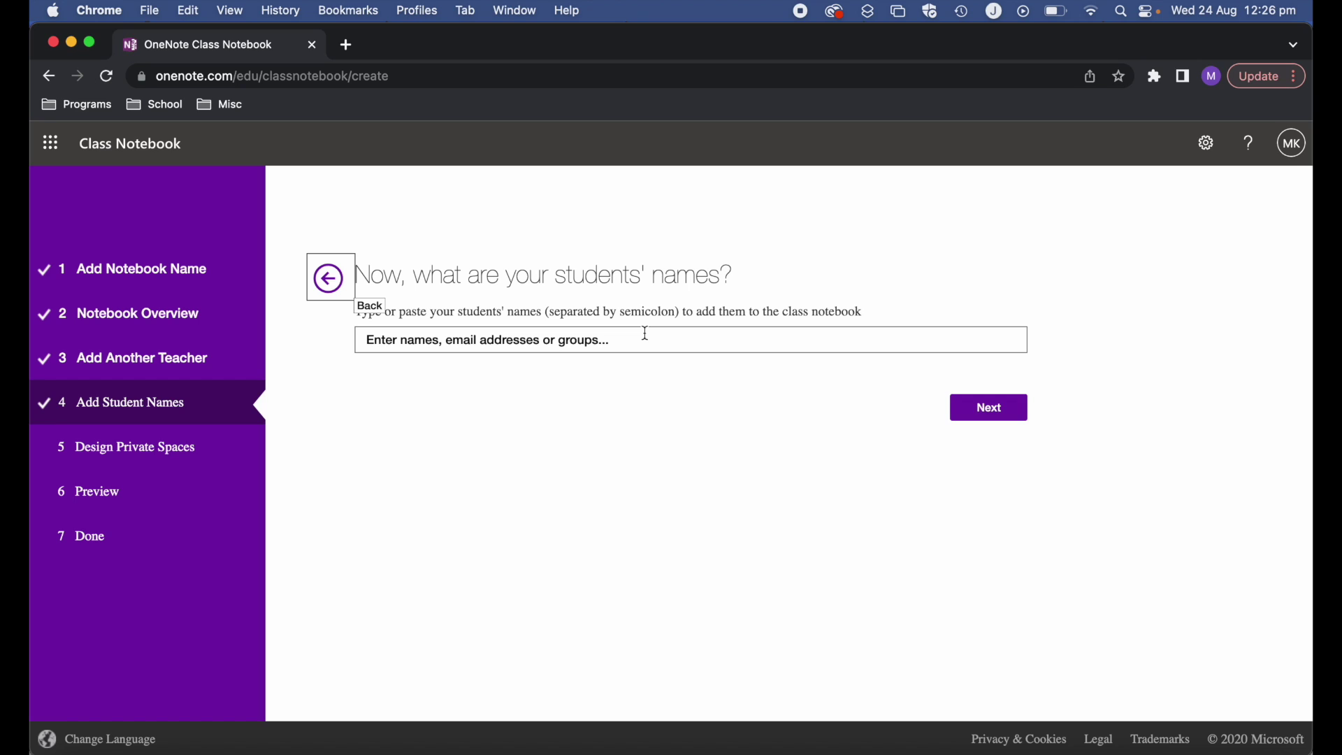
pyautogui.click(983, 422)
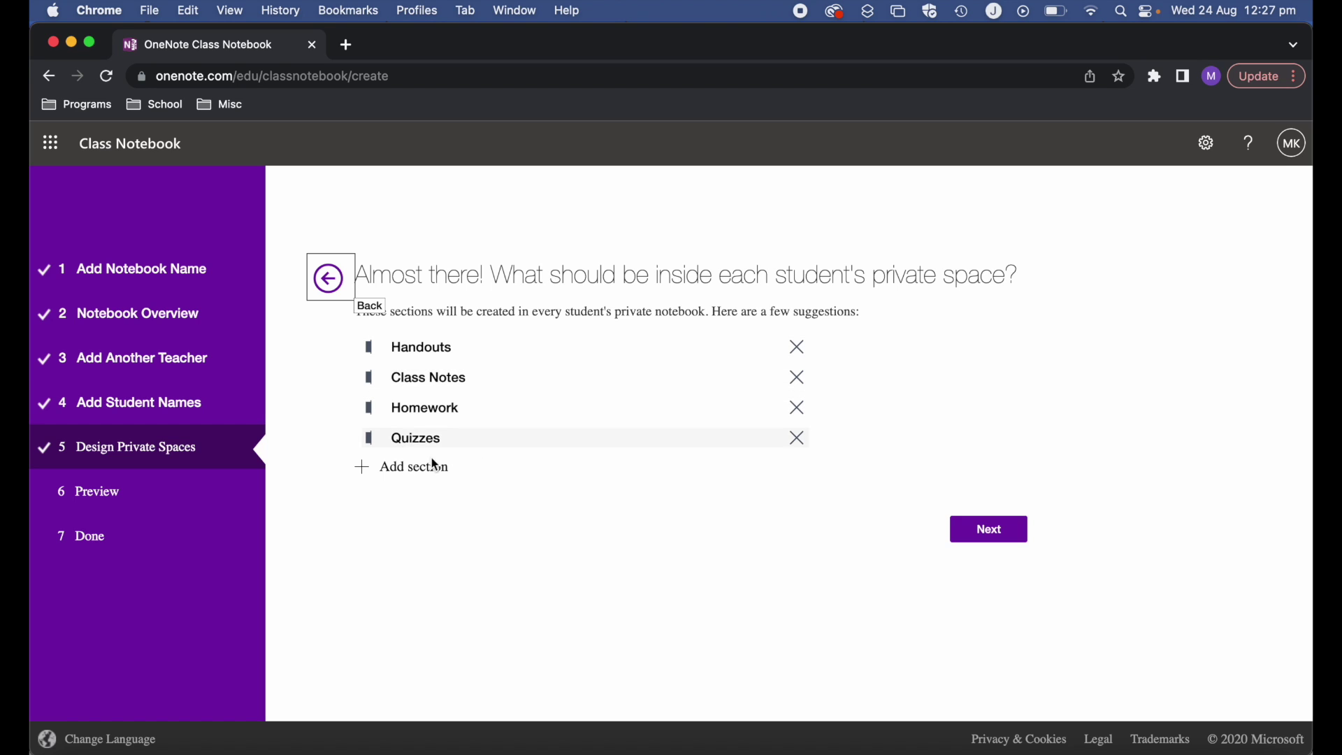
# Create the notebook with the suggested Handouts, Class Notes, Homework and Quizzes sections, and open it in OneNote Online.
pyautogui.click(975, 544)
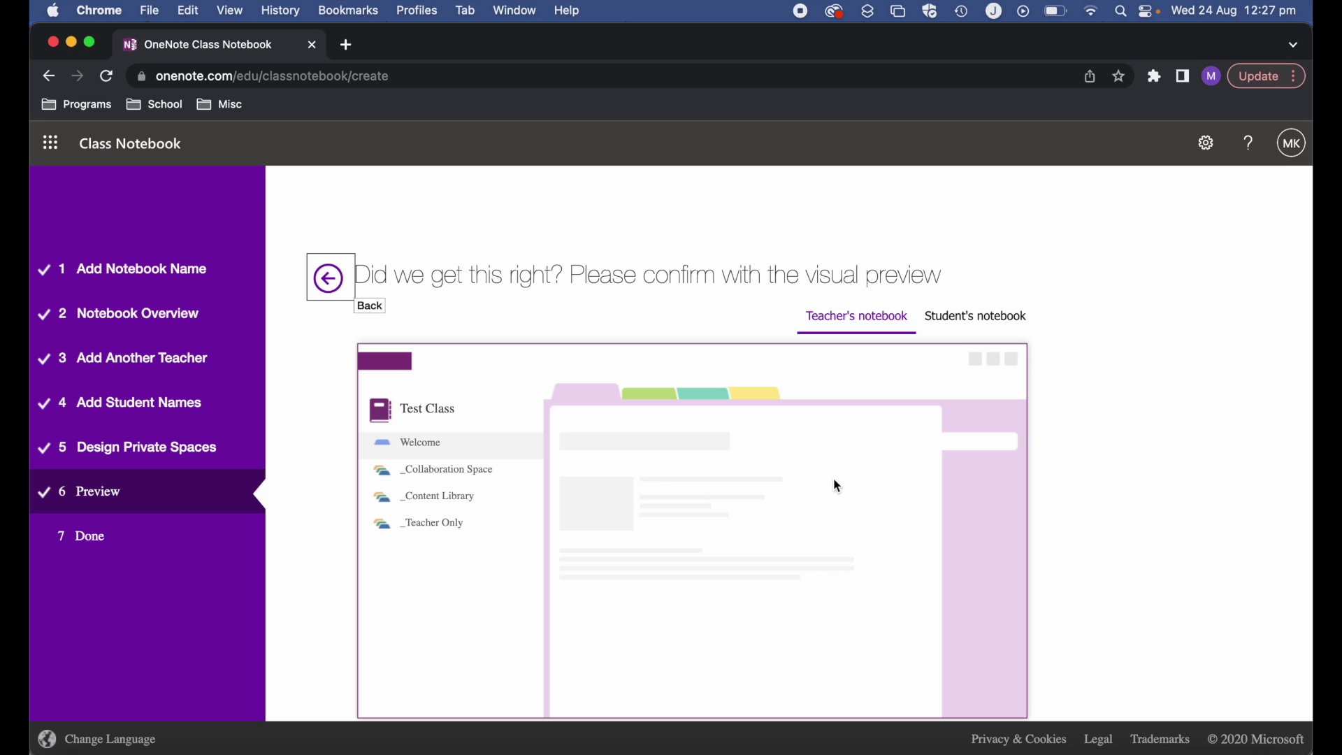
pyautogui.scroll(-2, 1092, 399)
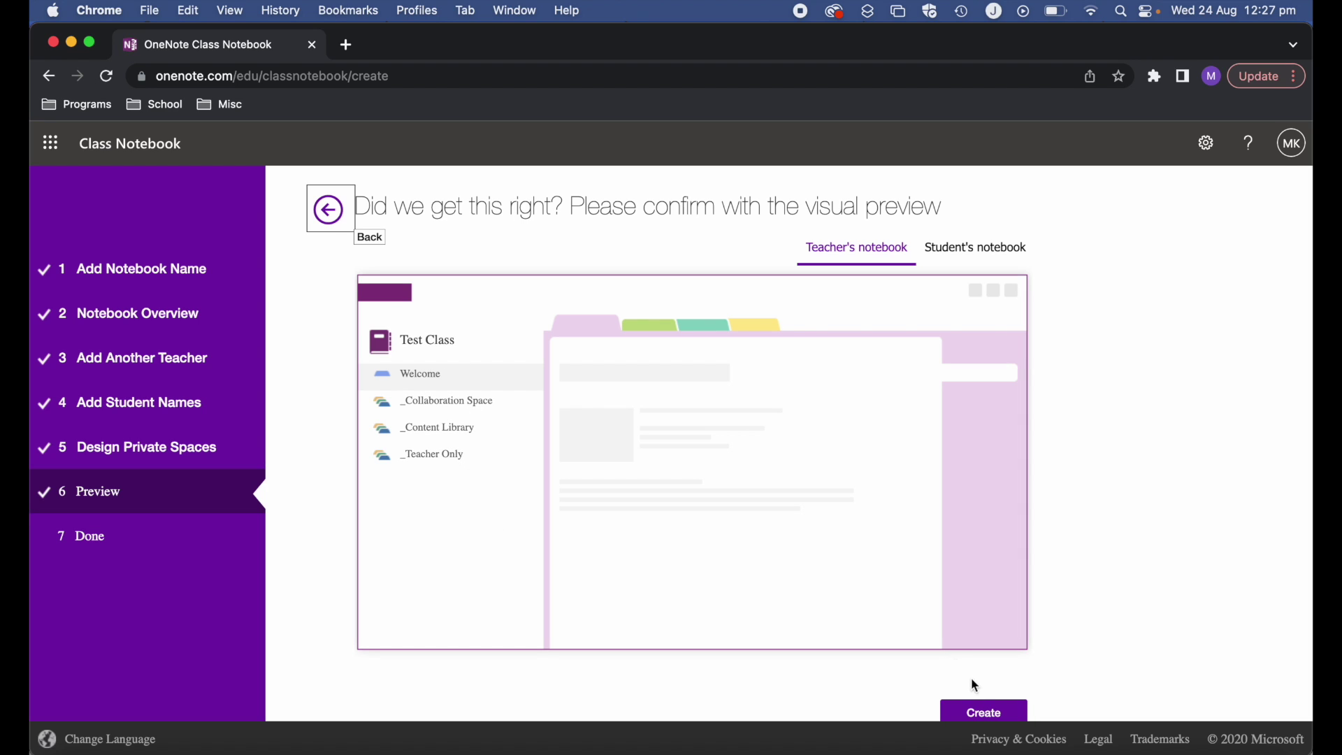
pyautogui.click(979, 710)
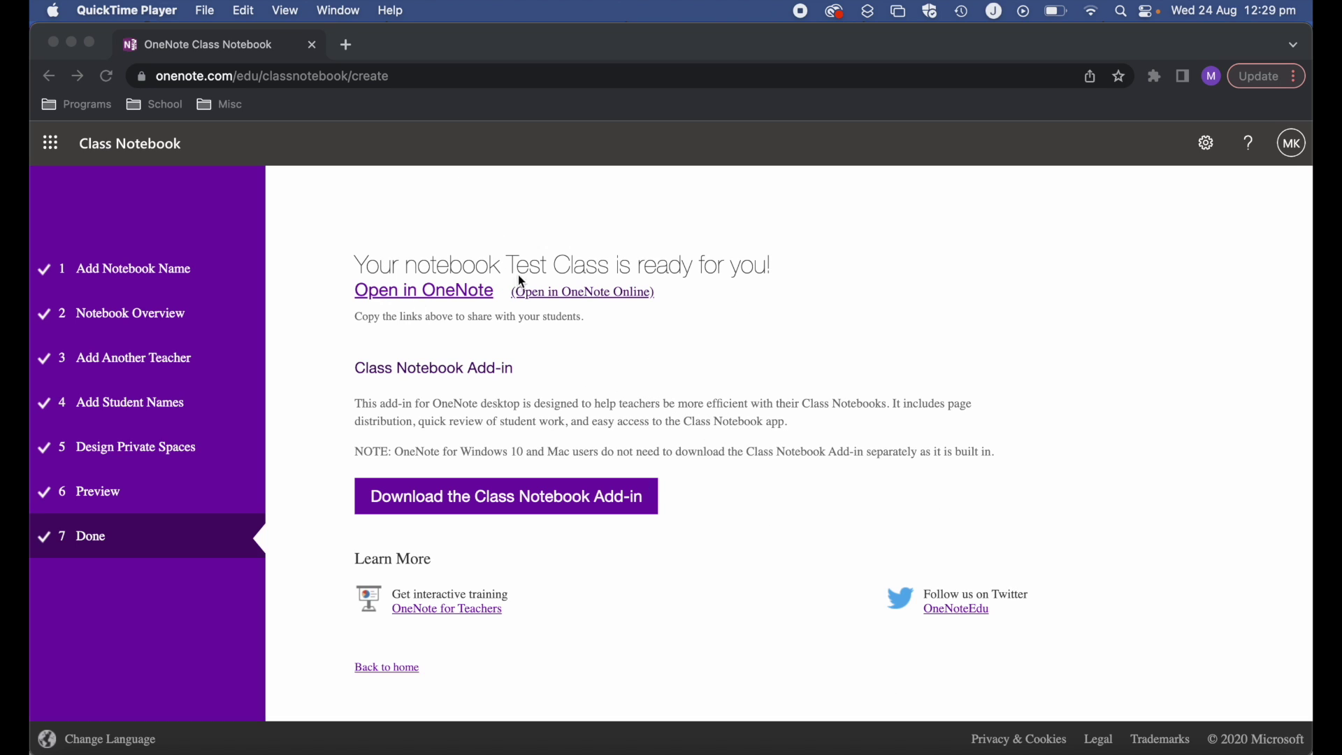
pyautogui.click(542, 291)
pyautogui.click(544, 293)
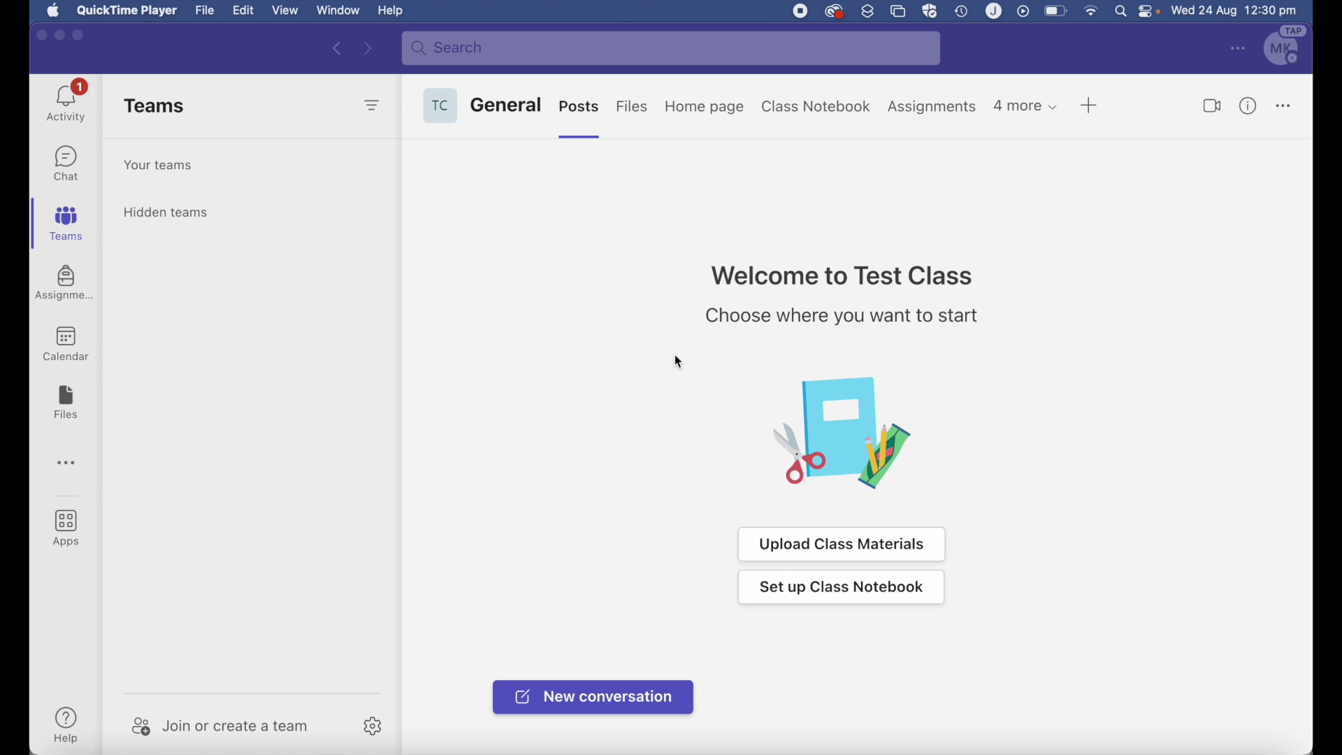
# Switch to Microsoft Teams and set up a blank OneNote Class Notebook for the Test Class team with the suggested student sections.
pyautogui.click(807, 141)
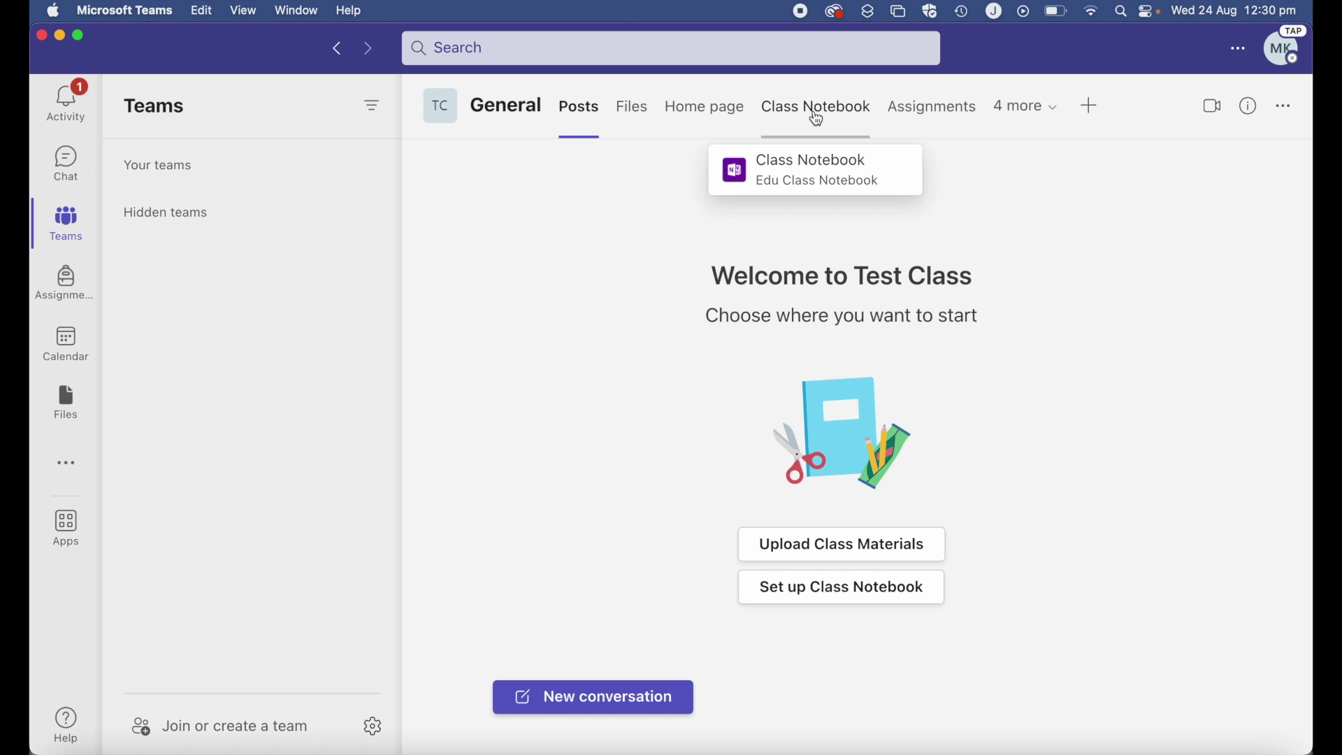
pyautogui.click(814, 591)
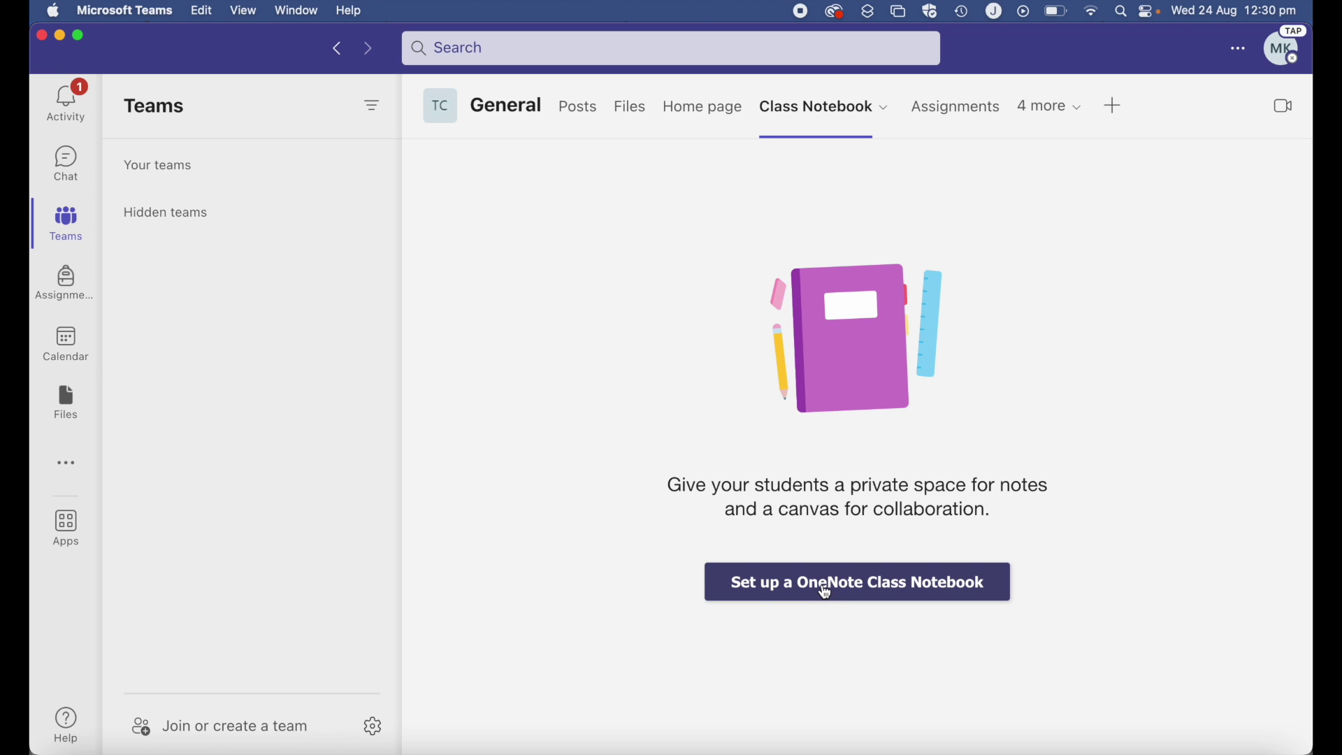
pyautogui.click(827, 594)
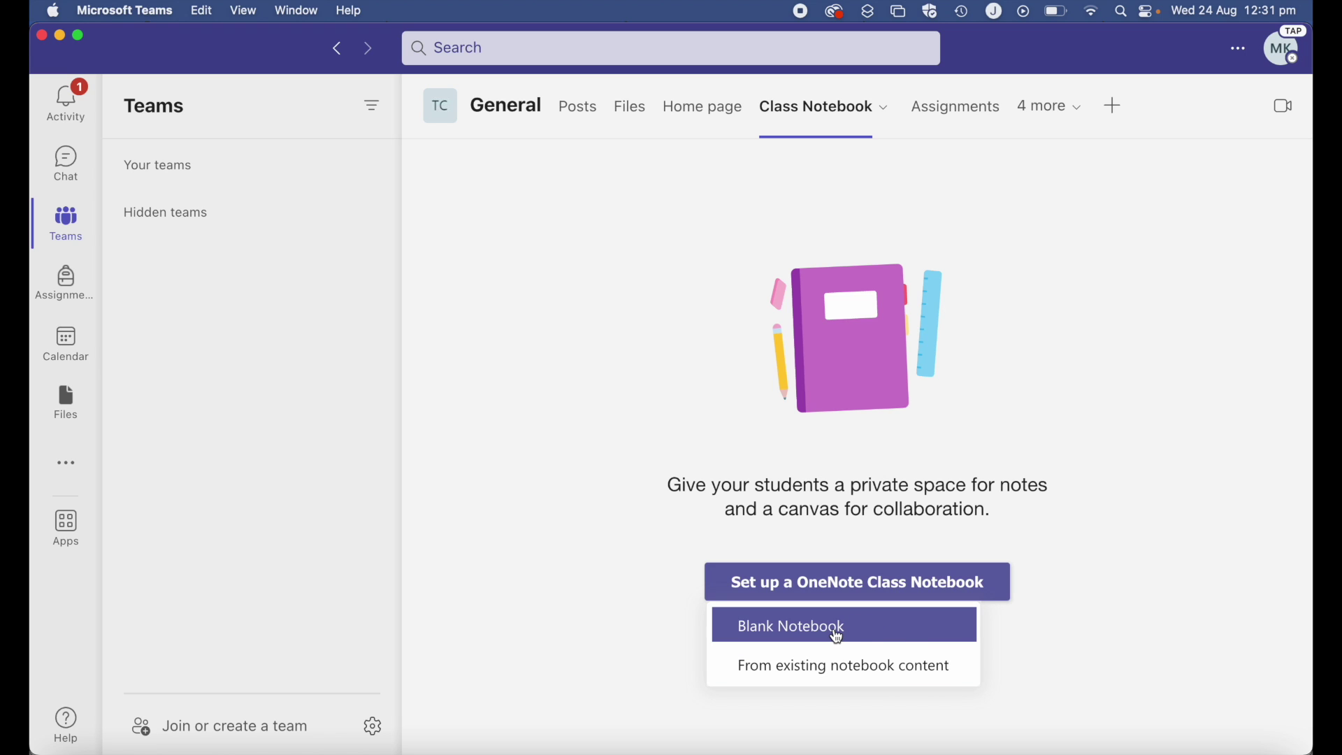
pyautogui.click(839, 633)
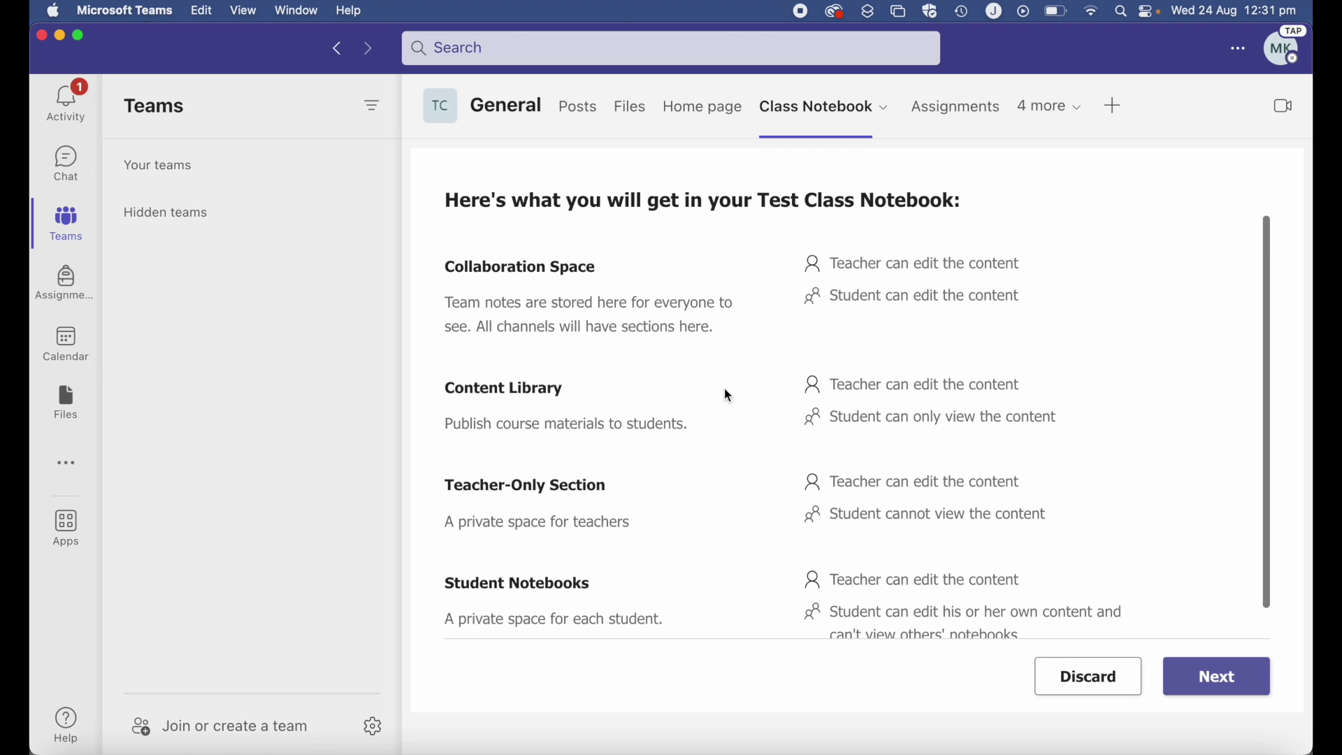
pyautogui.click(1218, 681)
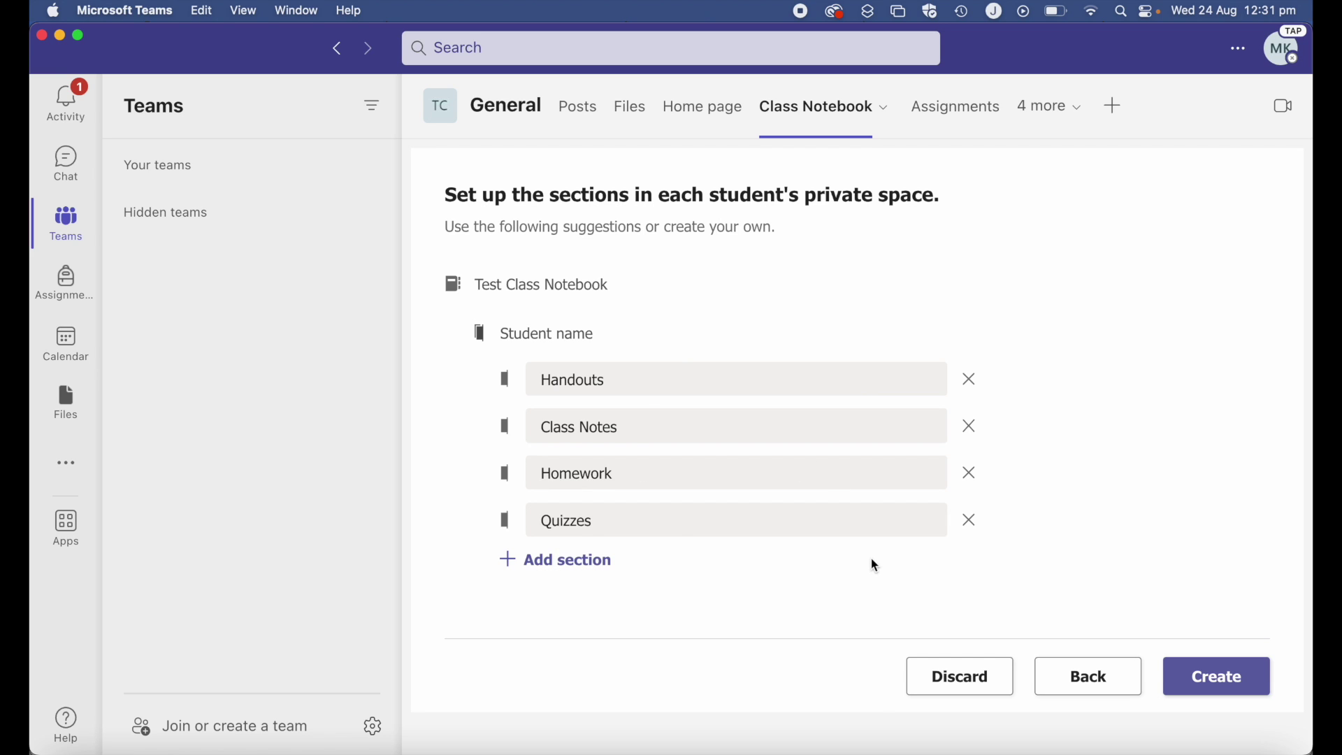
pyautogui.click(1188, 687)
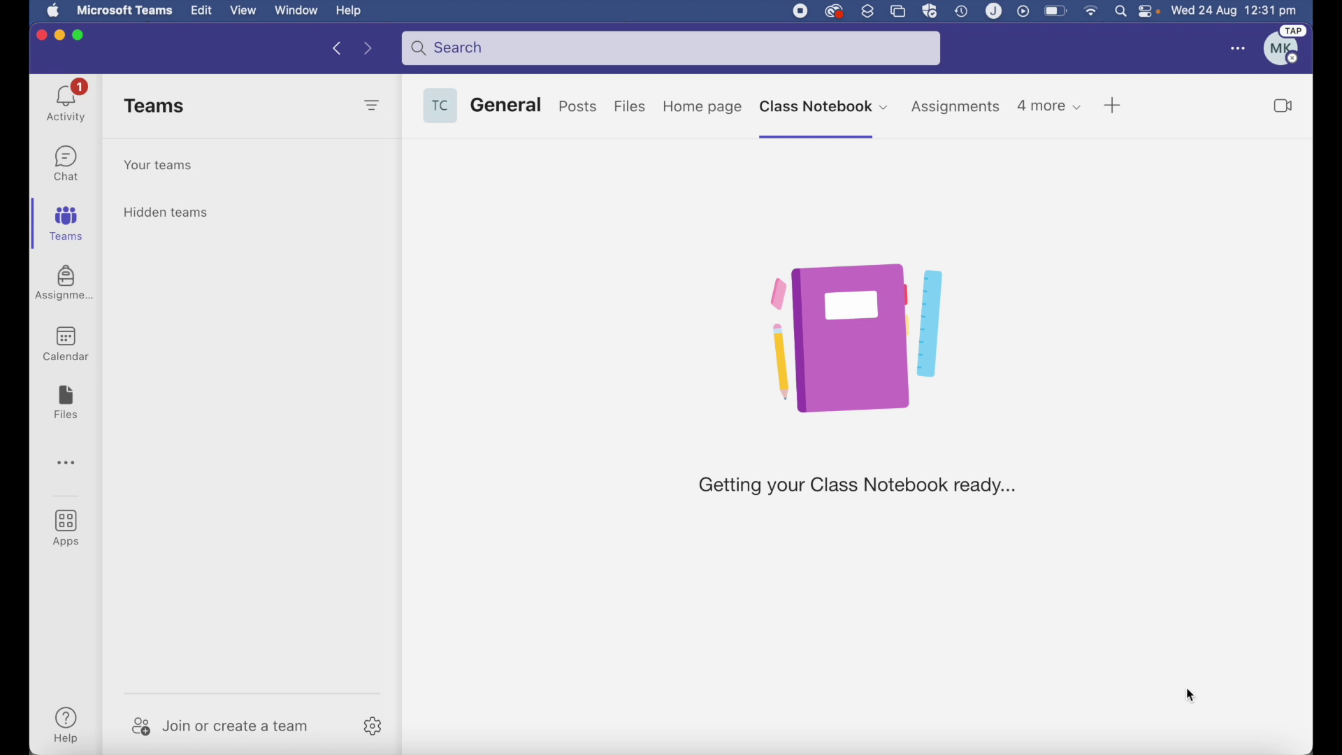
pyautogui.click(848, 126)
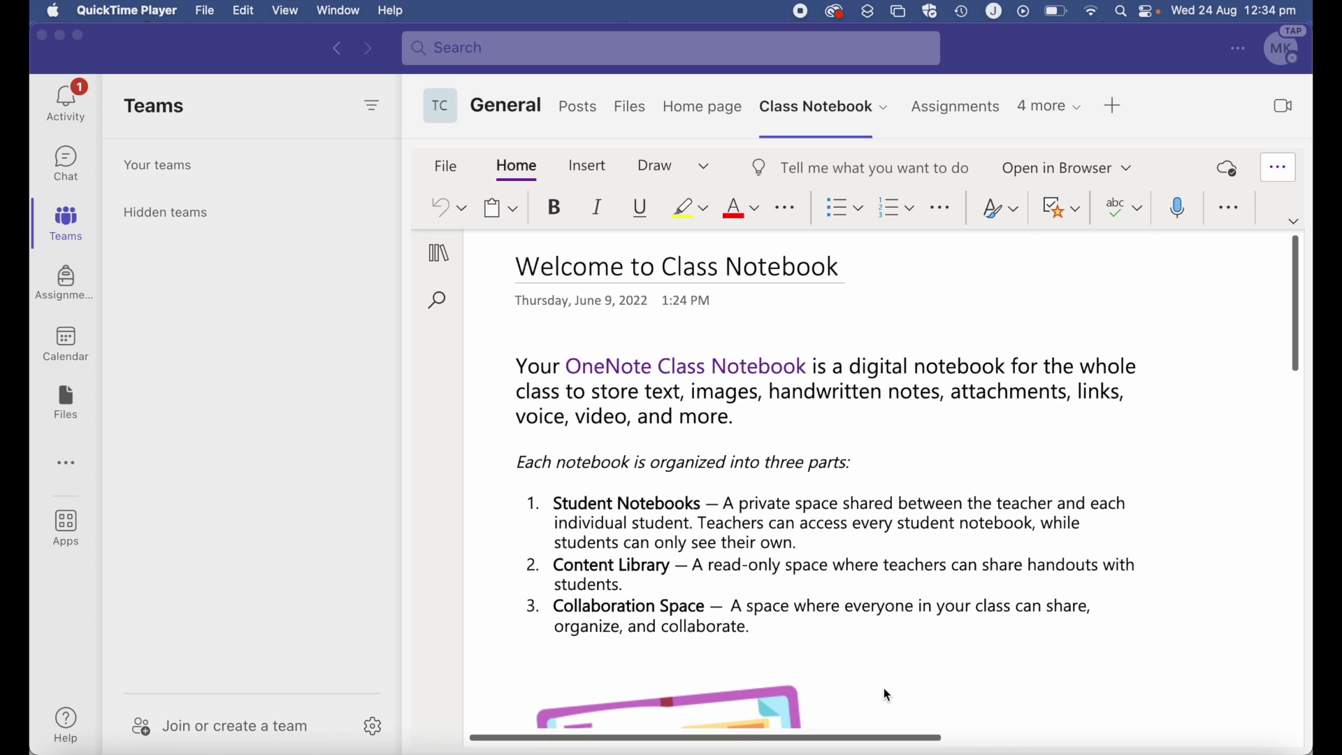
# Show the sections and pages of the Test Class Notebook, and hide the navigation again.
pyautogui.click(442, 256)
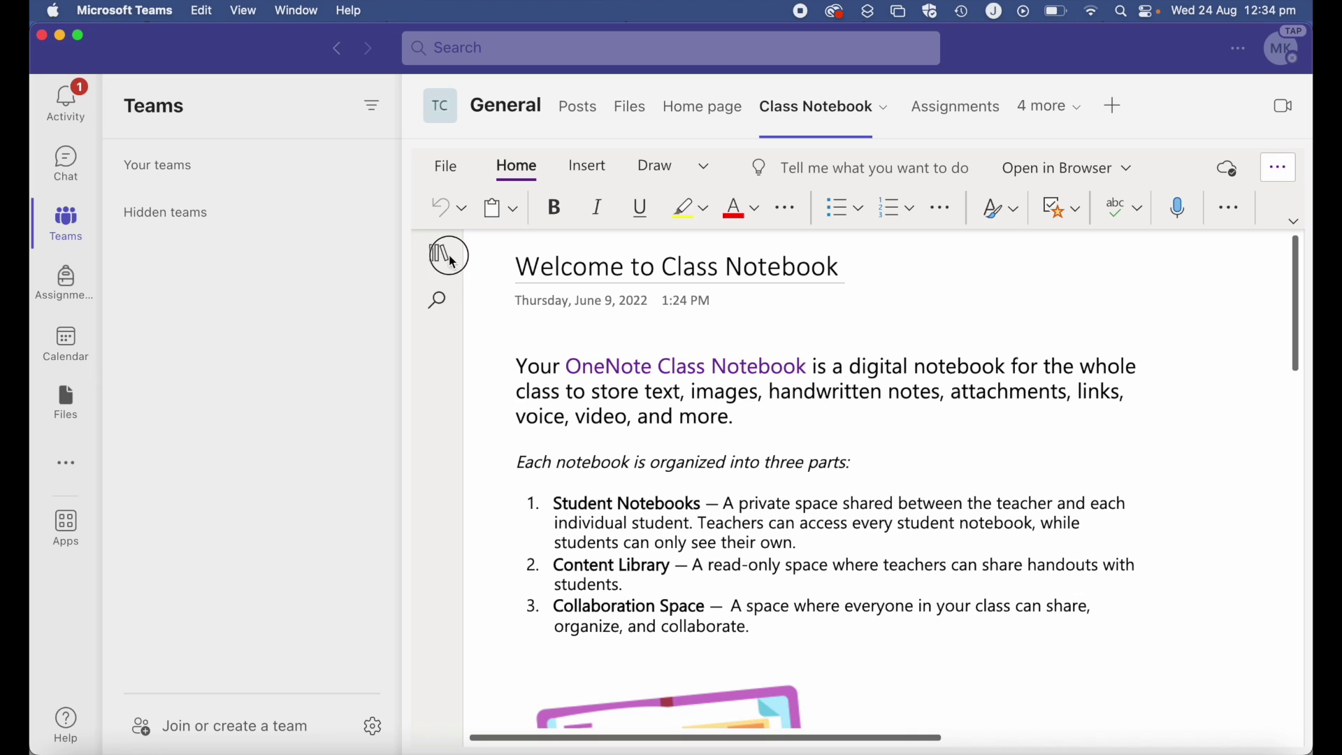
pyautogui.click(442, 257)
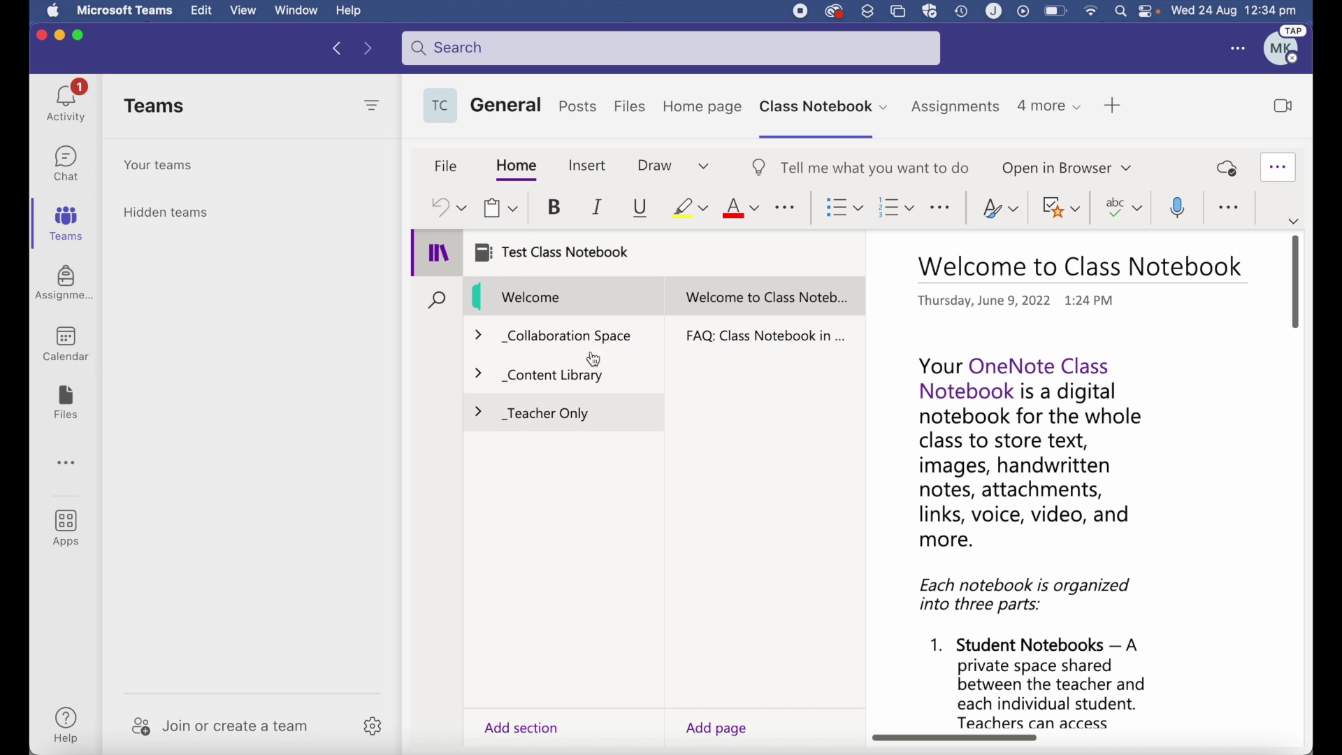
pyautogui.click(438, 261)
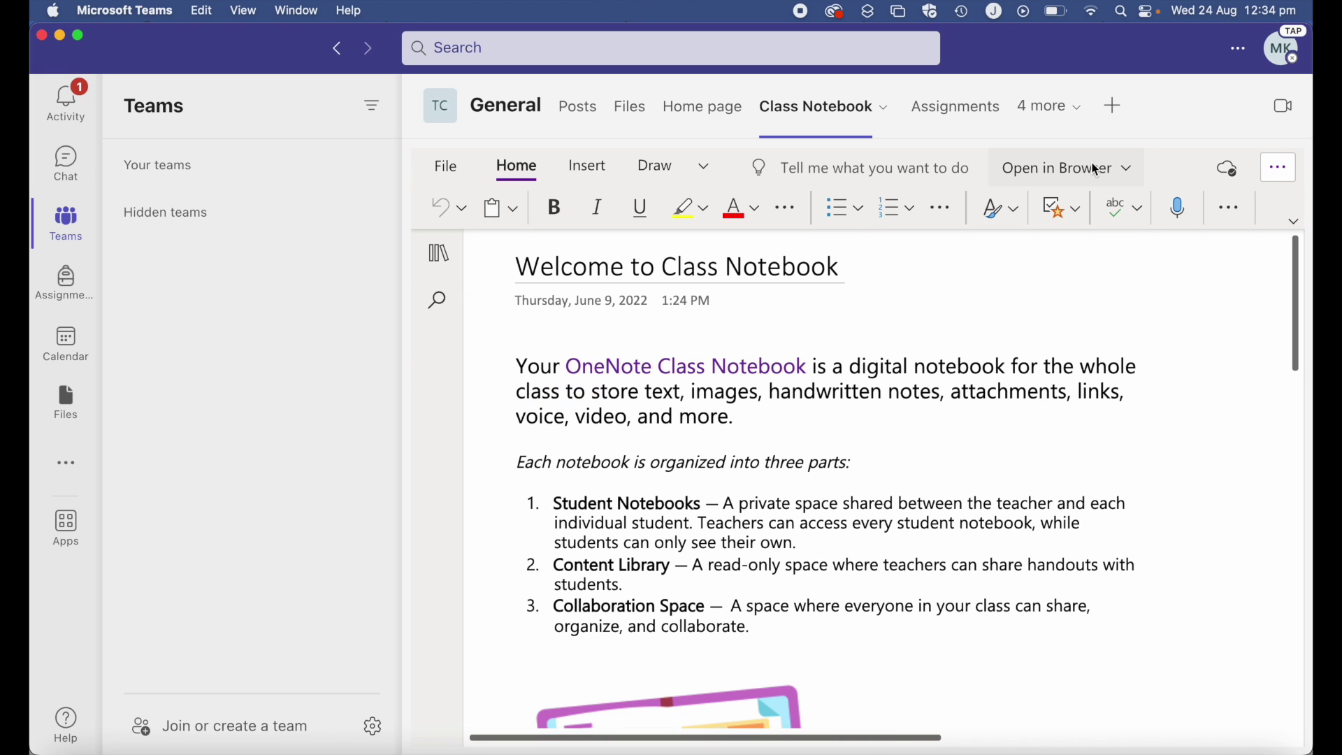
# Open the Test Class Notebook from Teams in the browser.
pyautogui.click(1129, 170)
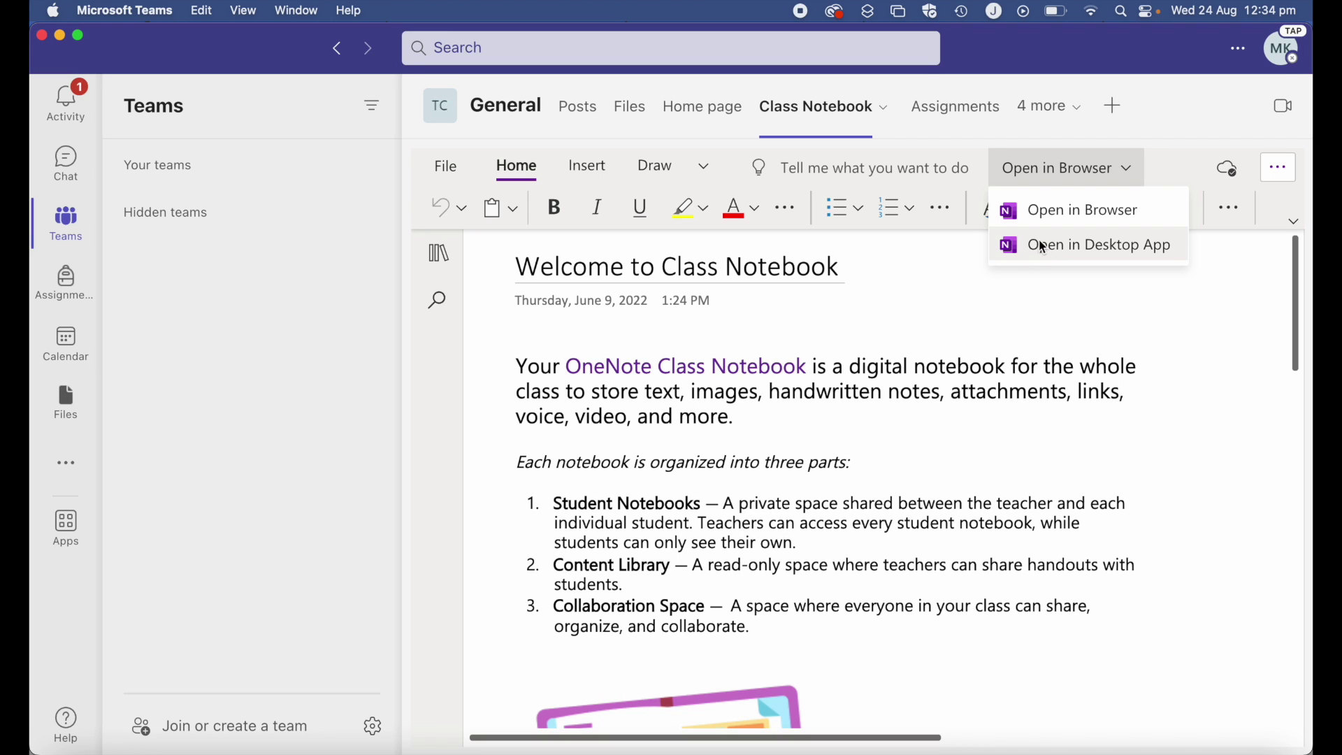
pyautogui.click(1081, 210)
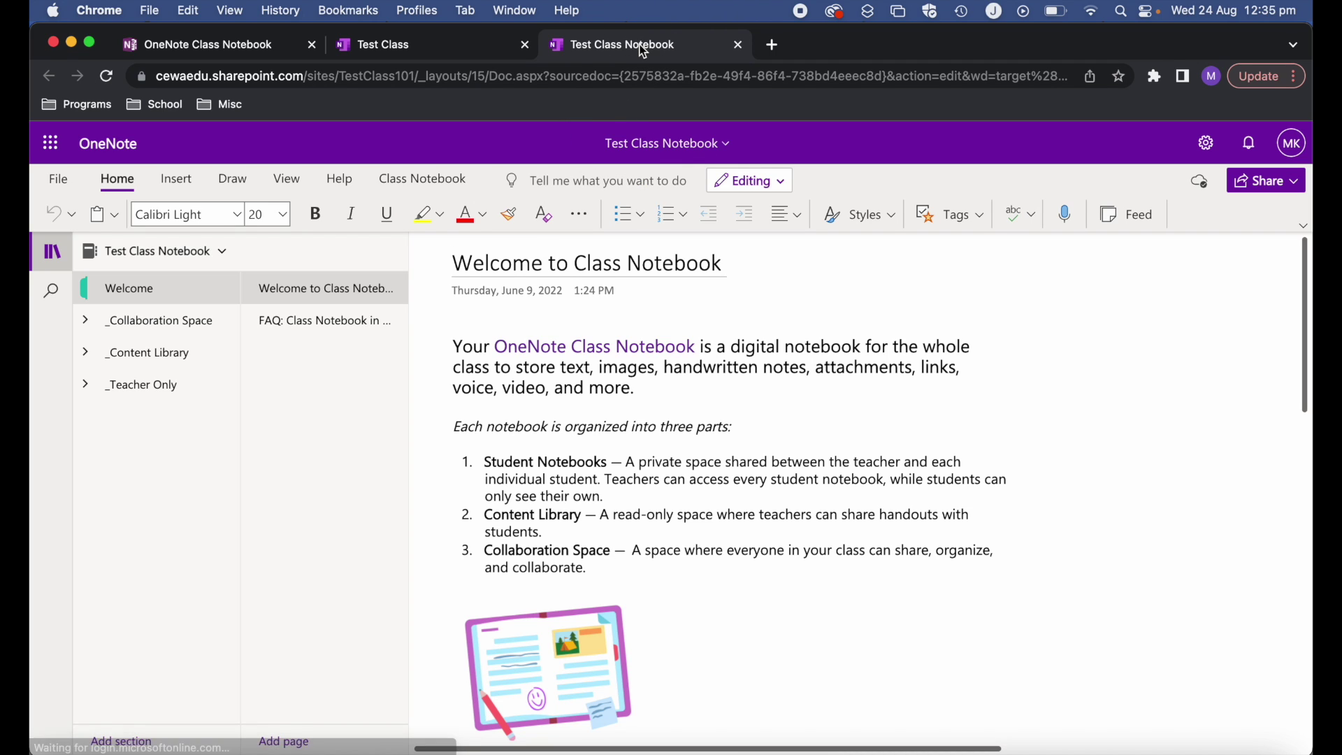
# Compare the separately created Test Class notebook with the Test Class Notebook from Teams, ending on the Teams one.
pyautogui.click(431, 43)
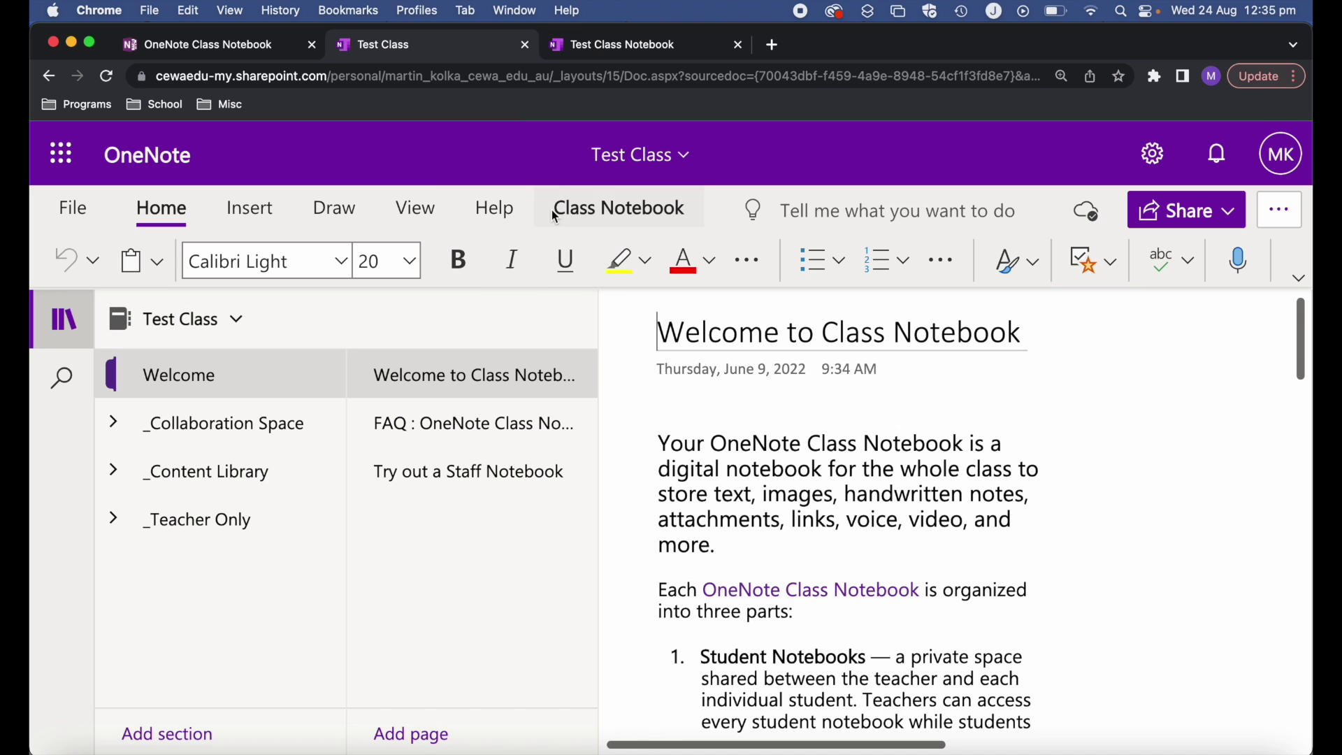
pyautogui.click(647, 47)
pyautogui.click(446, 50)
pyautogui.click(586, 51)
pyautogui.click(410, 43)
pyautogui.click(606, 49)
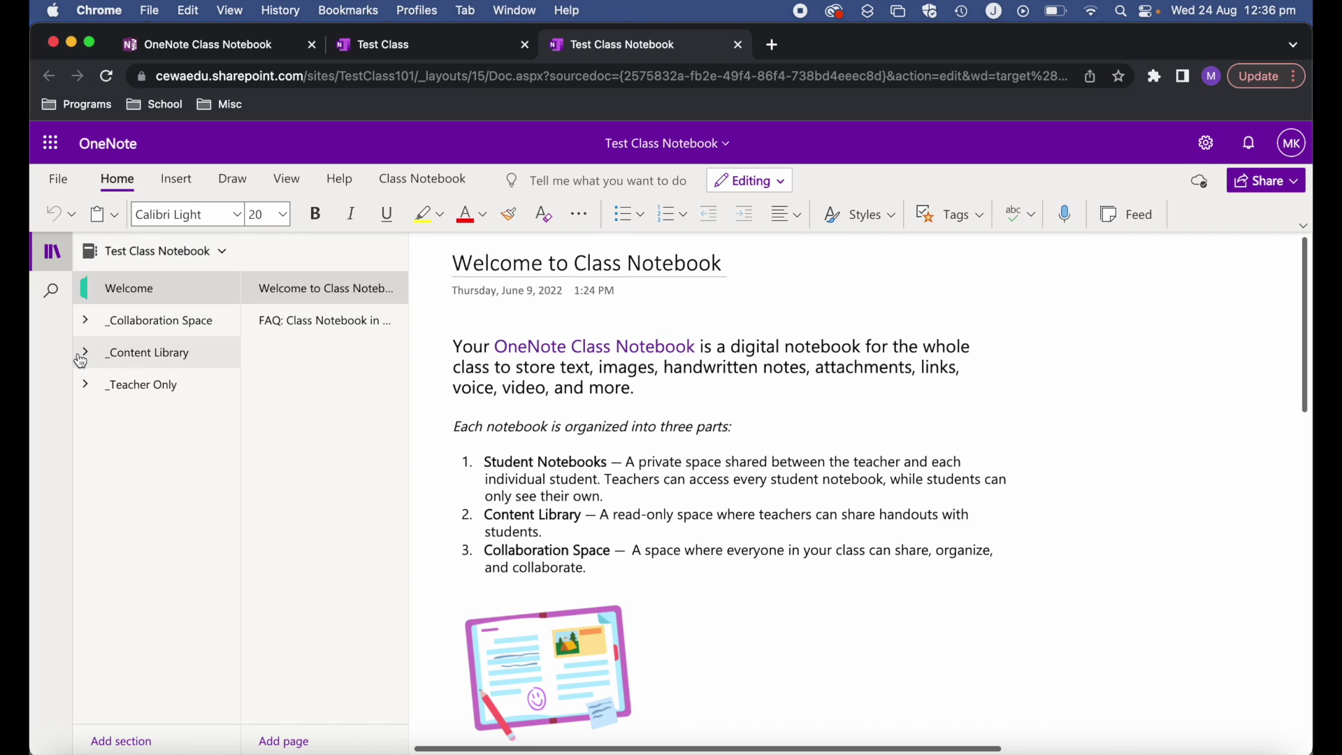
# Add a section named Term 1 to the Content Library and title its first page "1.0 - 1st Topic".
pyautogui.click(166, 359)
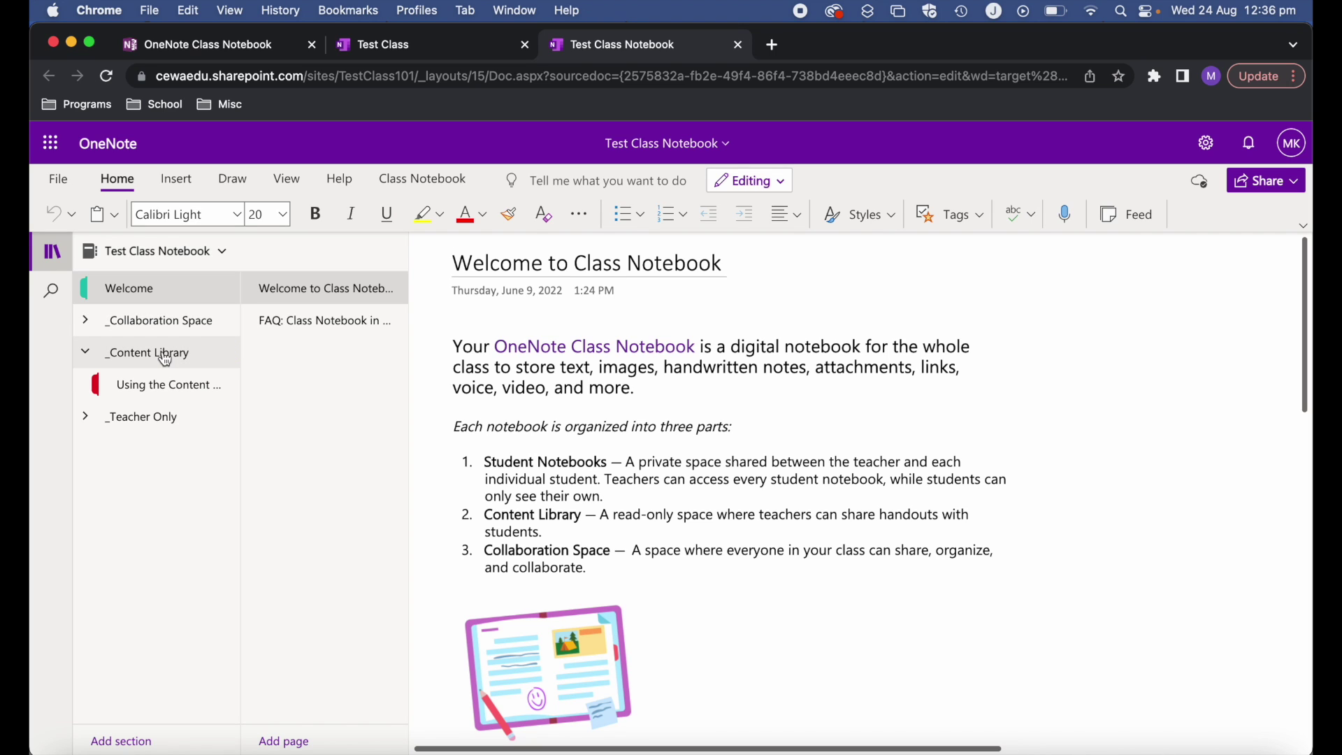
pyautogui.click(185, 385)
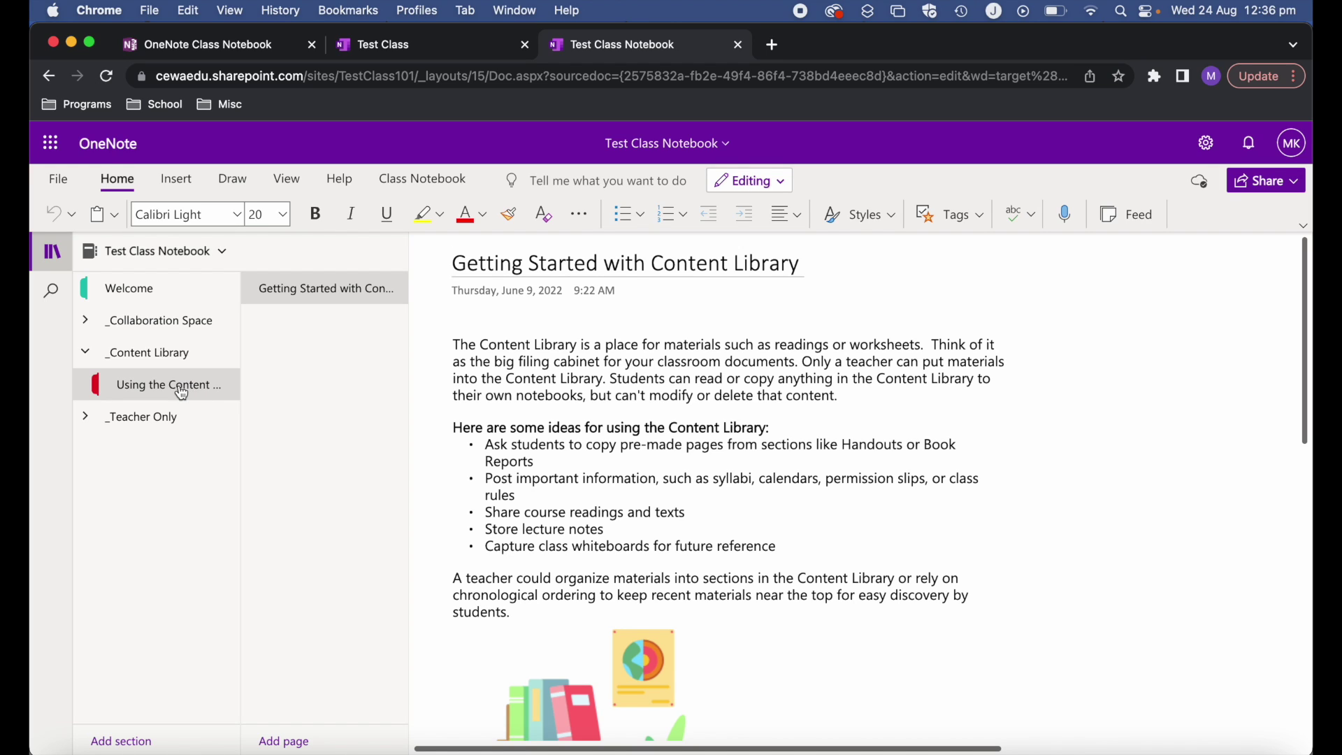
pyautogui.click(120, 740)
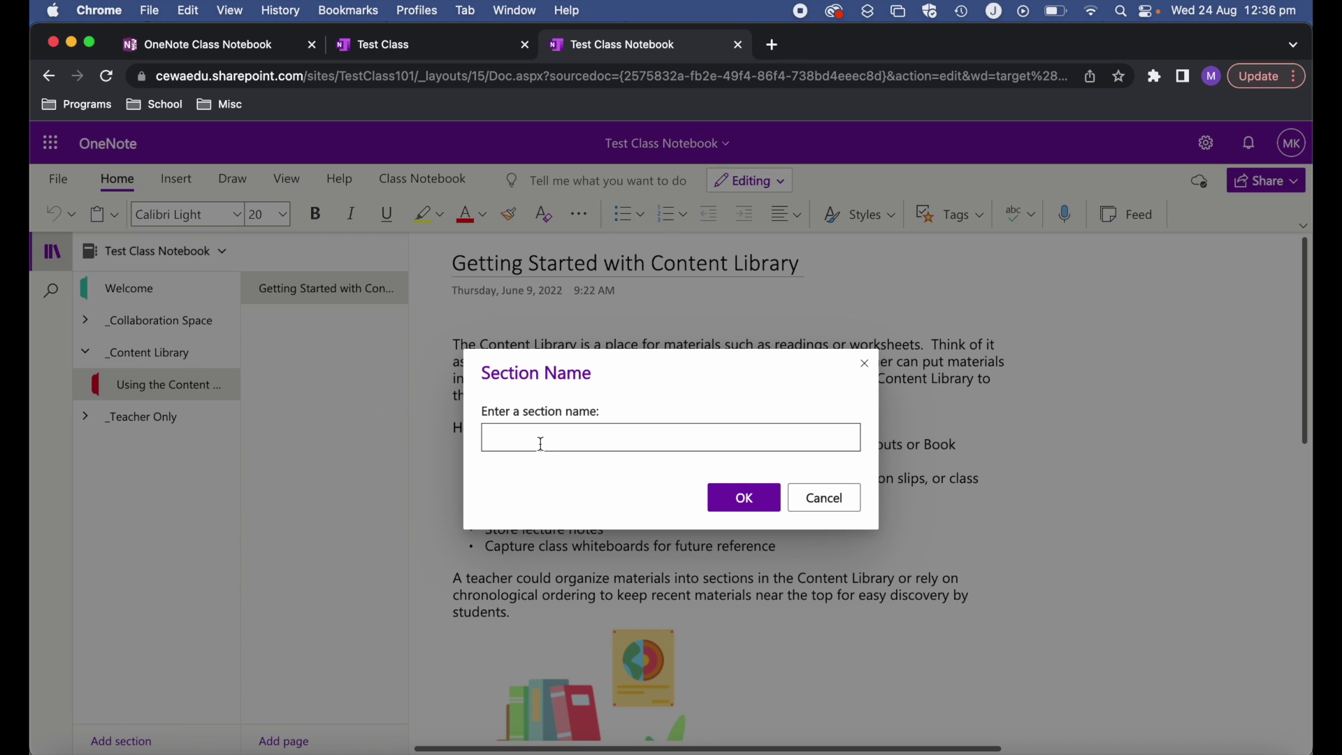
pyautogui.write('Term 1')
pyautogui.click(746, 511)
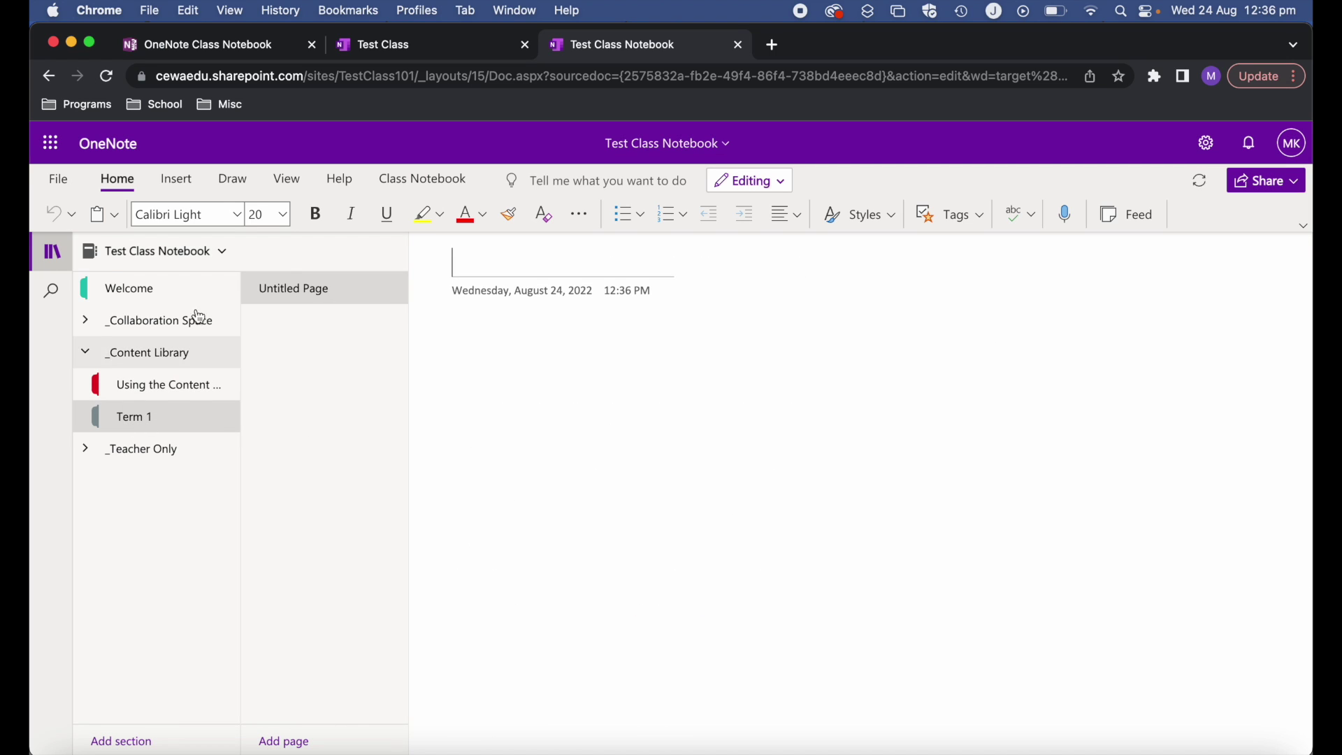
pyautogui.write('1.')
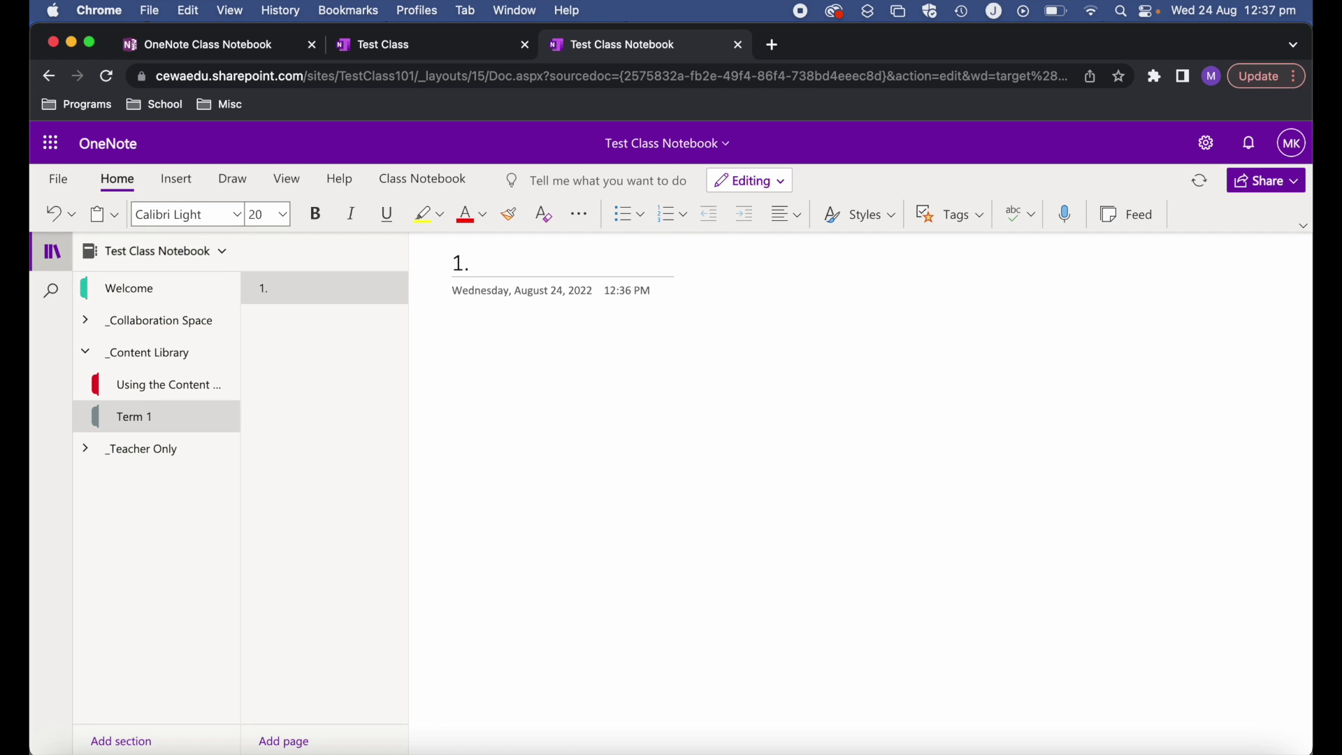
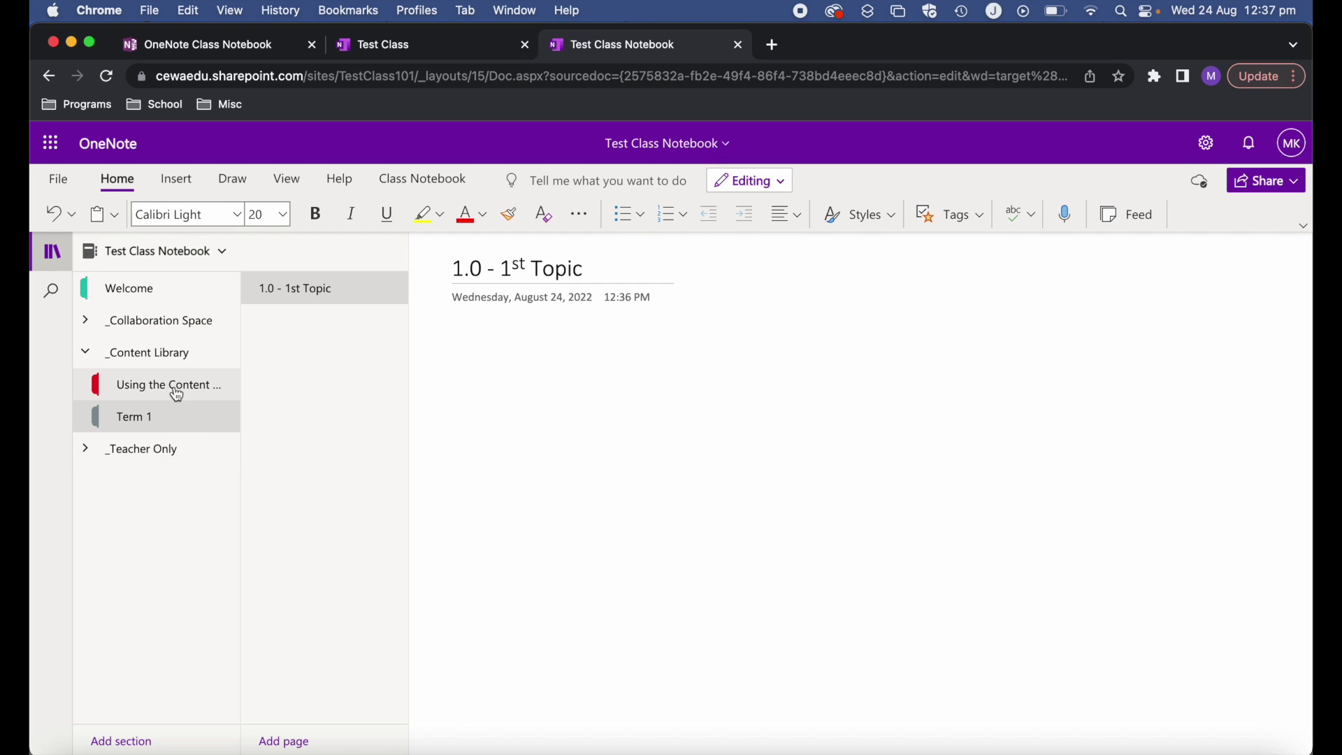
# Insert a file from the Documents folder into the body of the 1.0 - 1st Topic page.
pyautogui.click(473, 392)
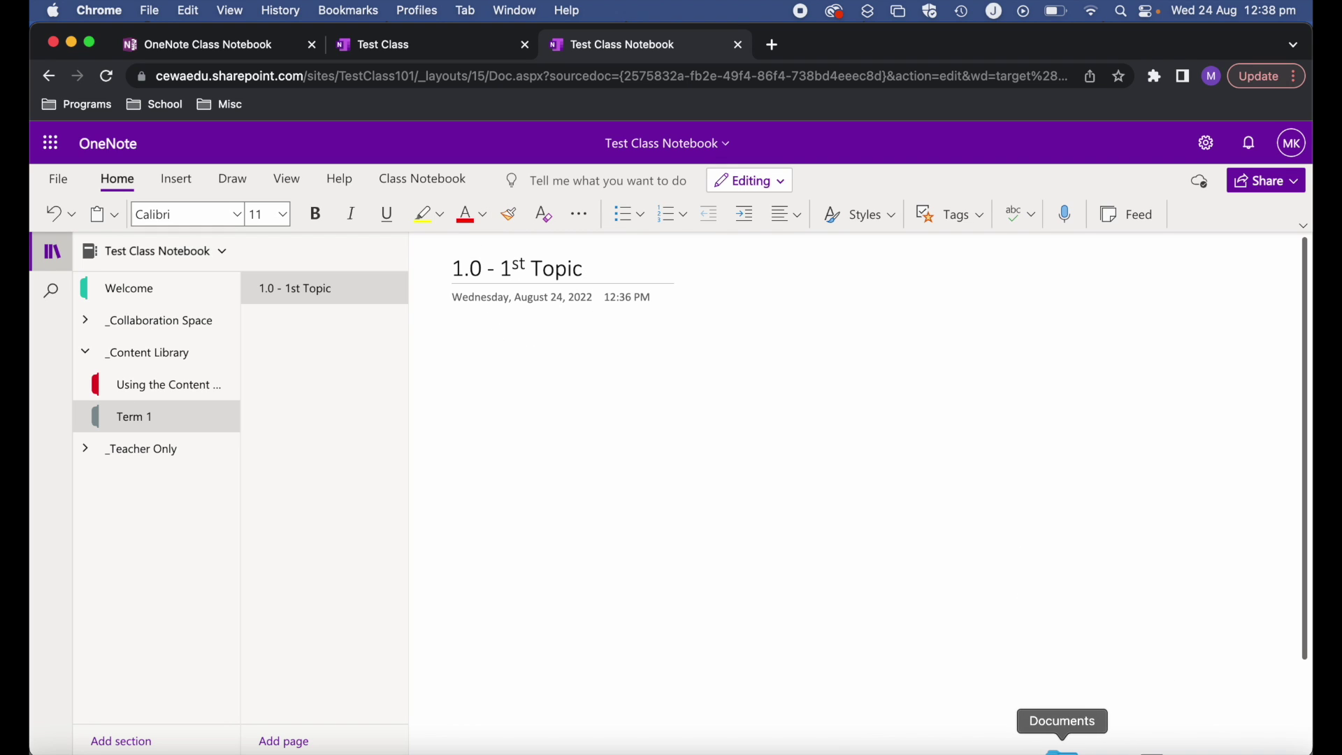
pyautogui.click(1063, 753)
pyautogui.click(1051, 593)
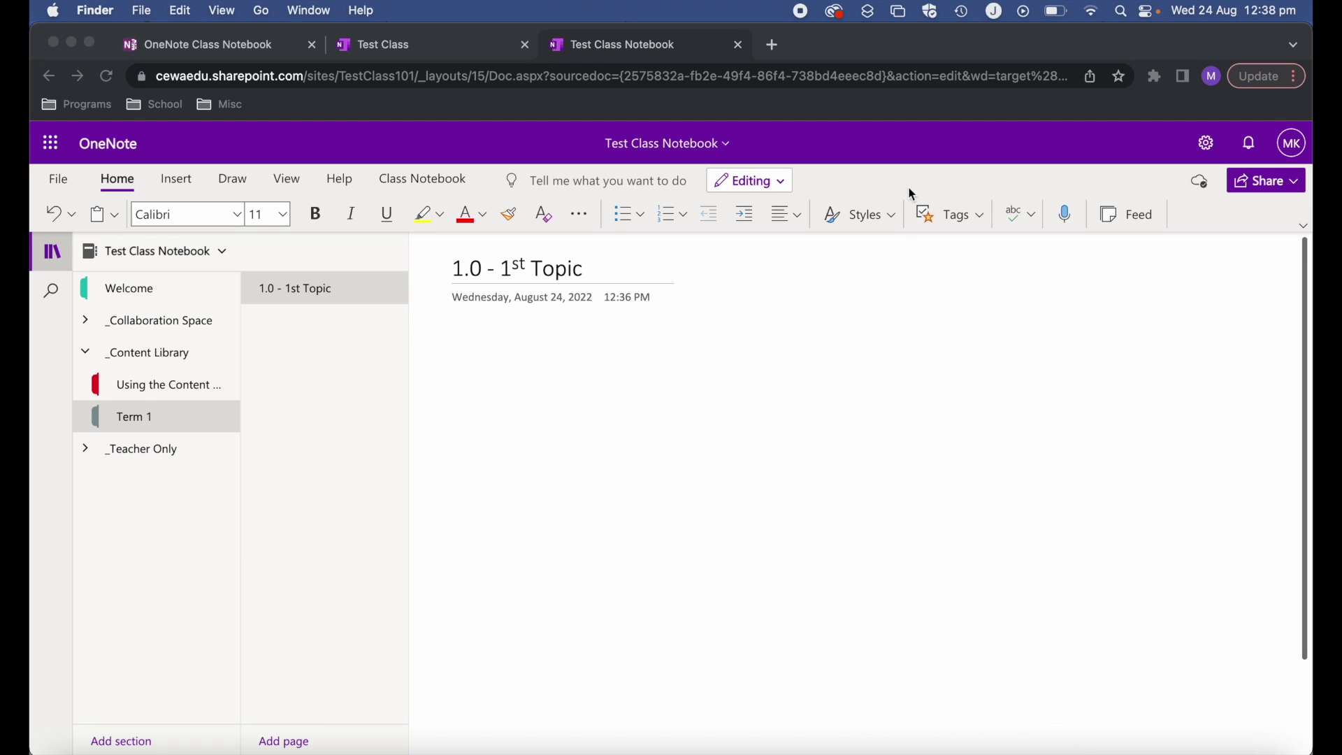
pyautogui.moveTo(731, 126); pyautogui.dragTo(468, 430)
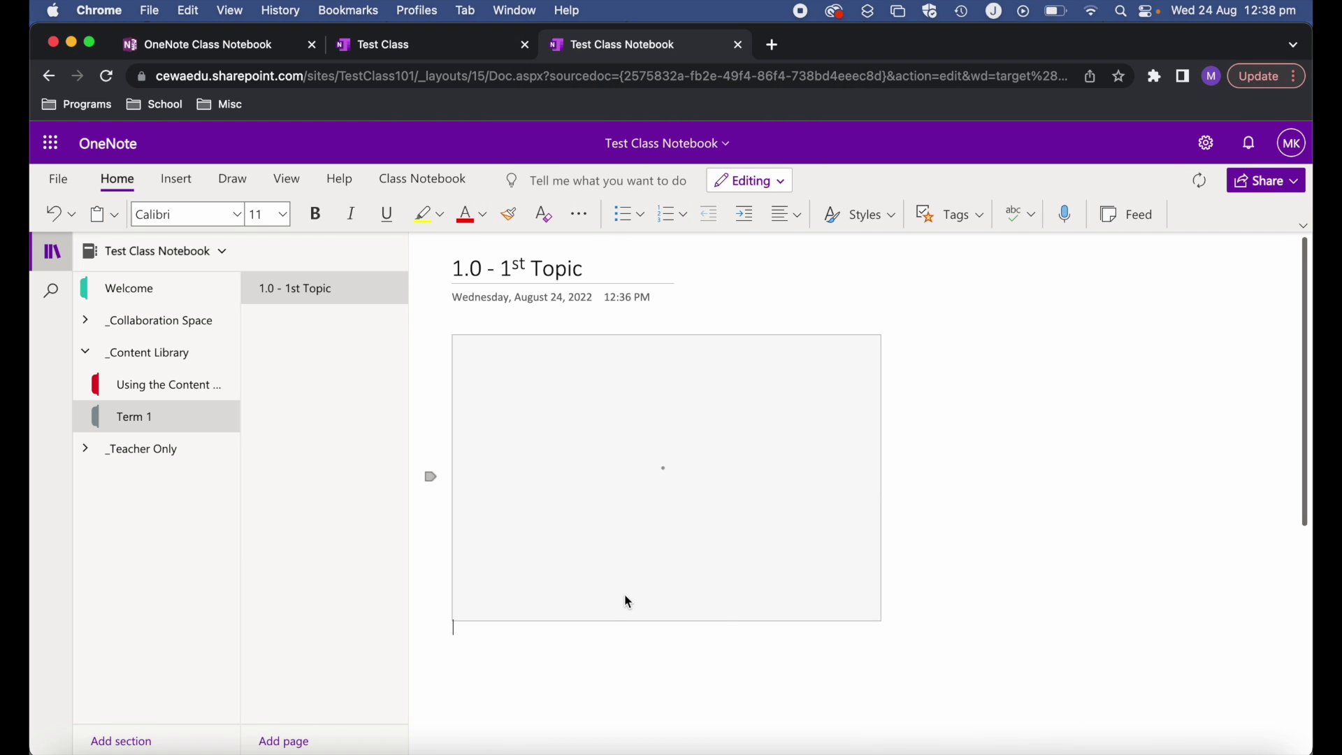
# Insert 7PBL - Introduction.pptx from the Documents folder below the RAM image on the 1.0 - 1st Topic page.
pyautogui.click(1057, 749)
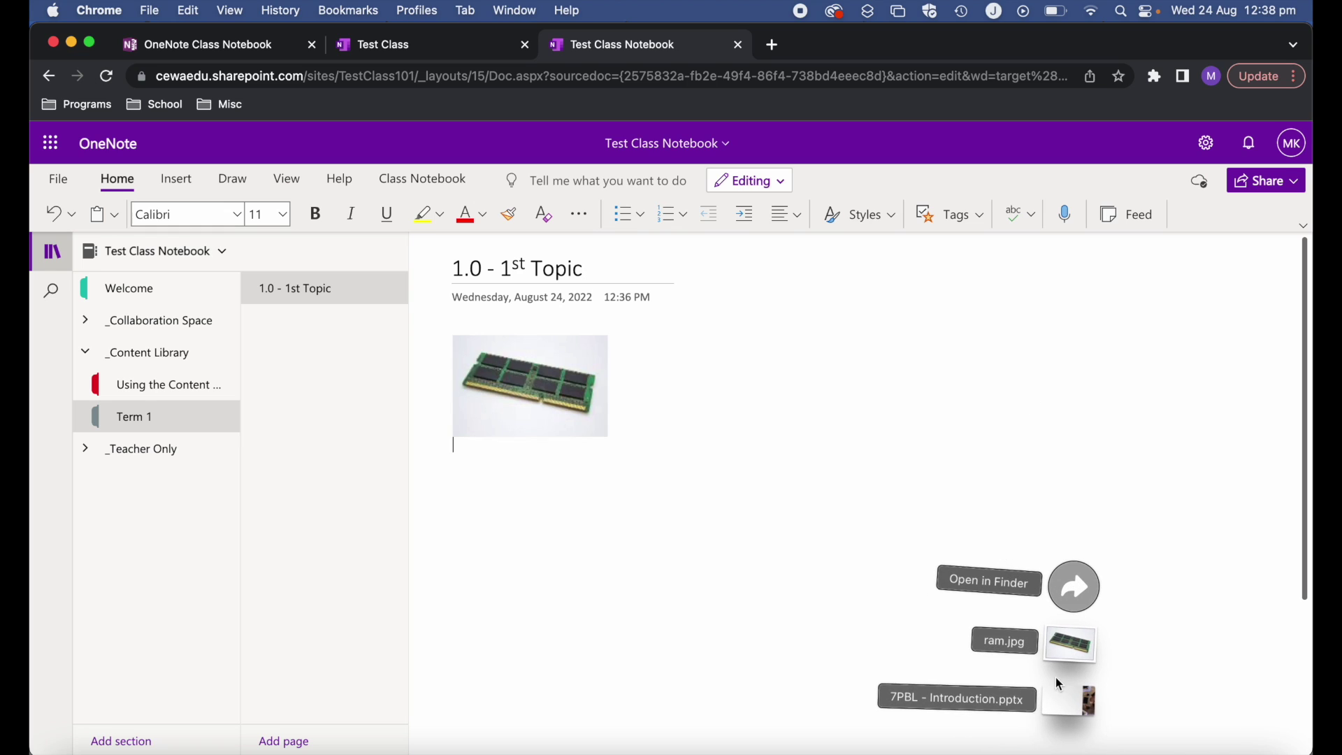
pyautogui.moveTo(1069, 703); pyautogui.dragTo(537, 526)
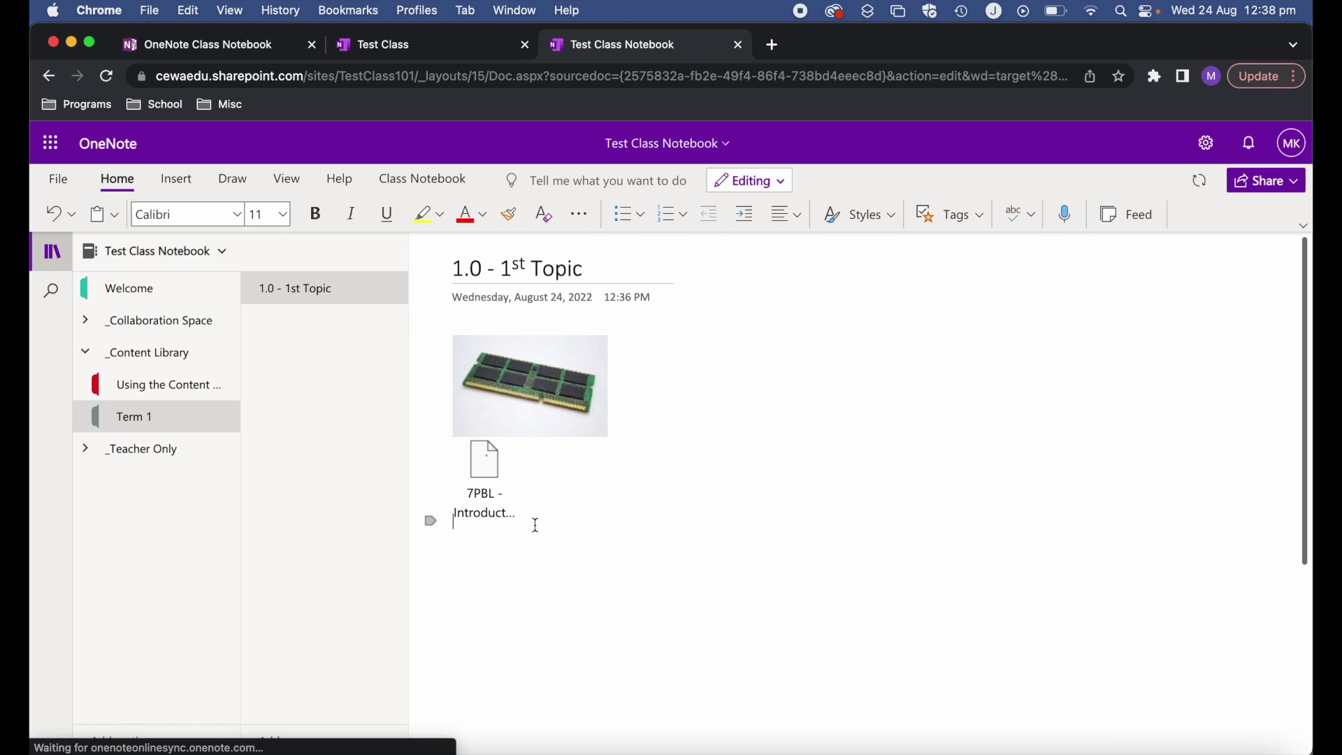
pyautogui.press('Return')
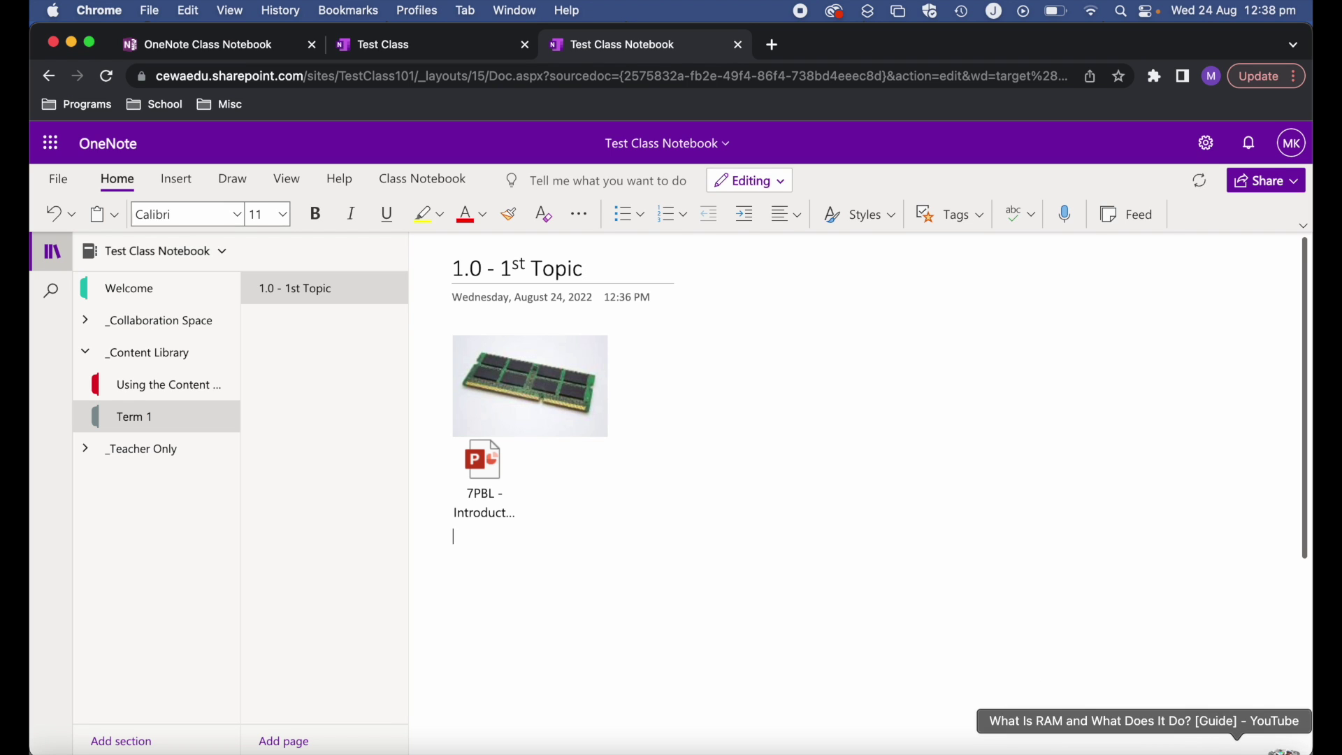
# Copy the address of the YouTube video "What Is RAM and What Does It Do? [Guide]" and embed the video below the presentation file.
pyautogui.click(1238, 750)
pyautogui.click(570, 78)
pyautogui.press('super+c')
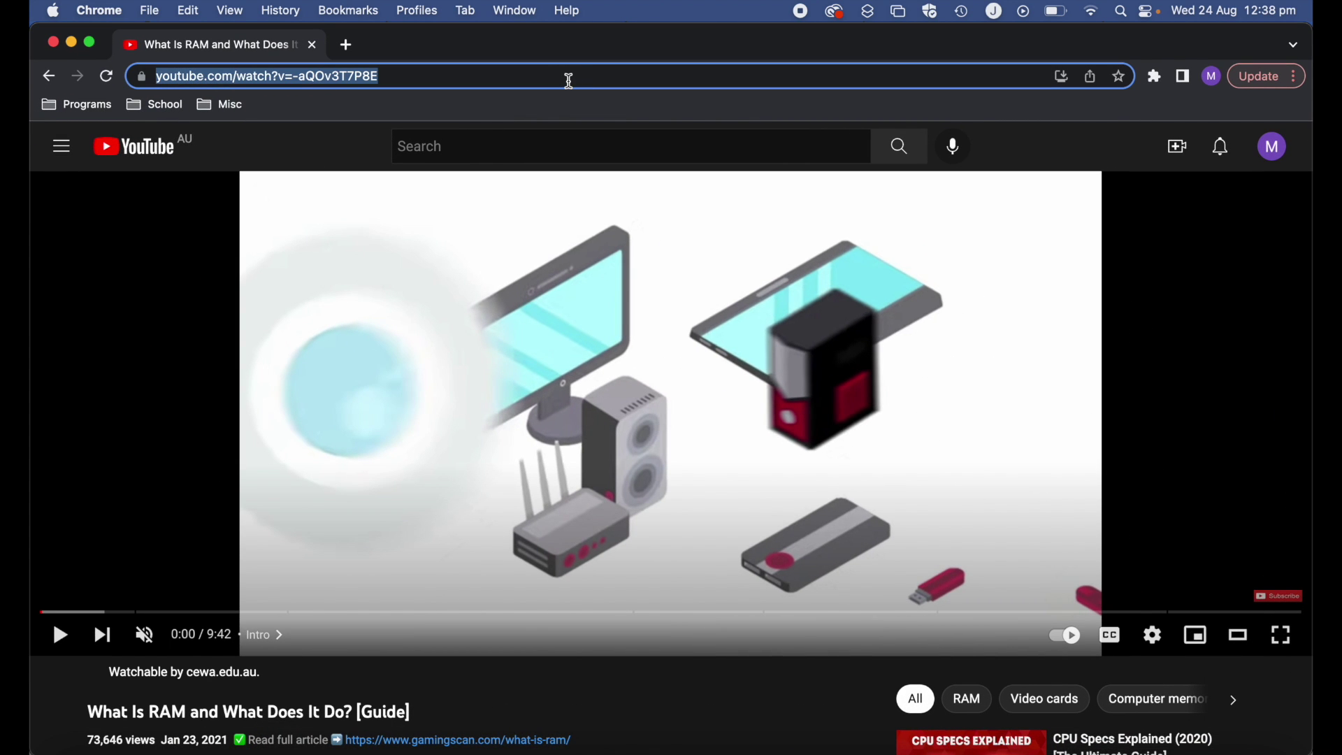
pyautogui.click(70, 43)
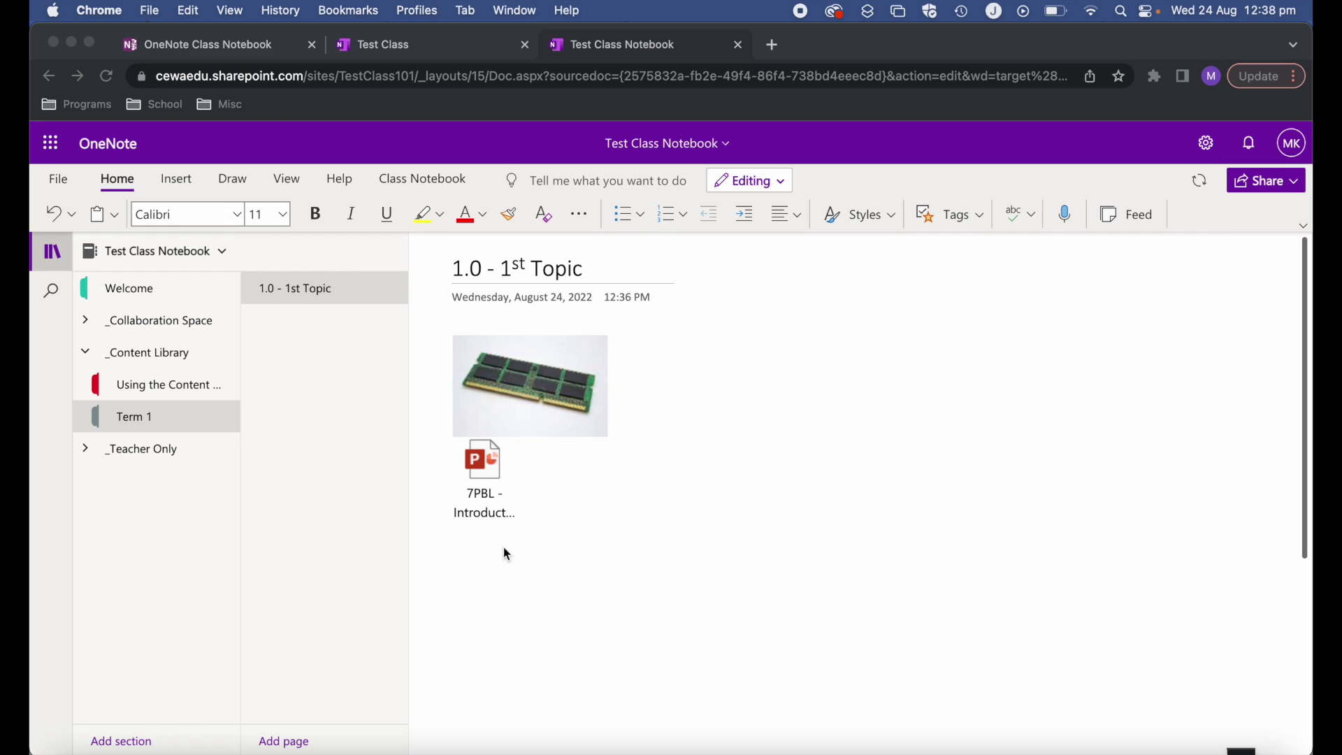
pyautogui.click(523, 584)
pyautogui.press('super+v')
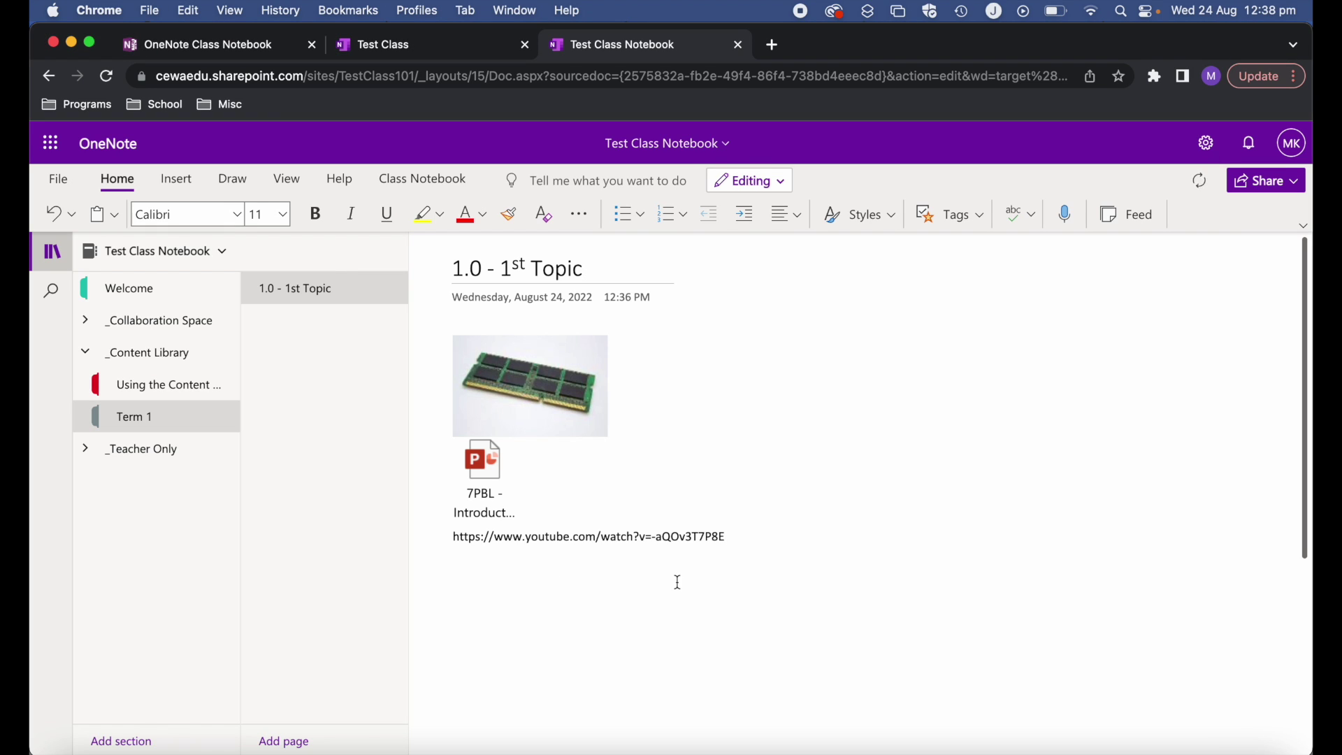
pyautogui.press('Return')
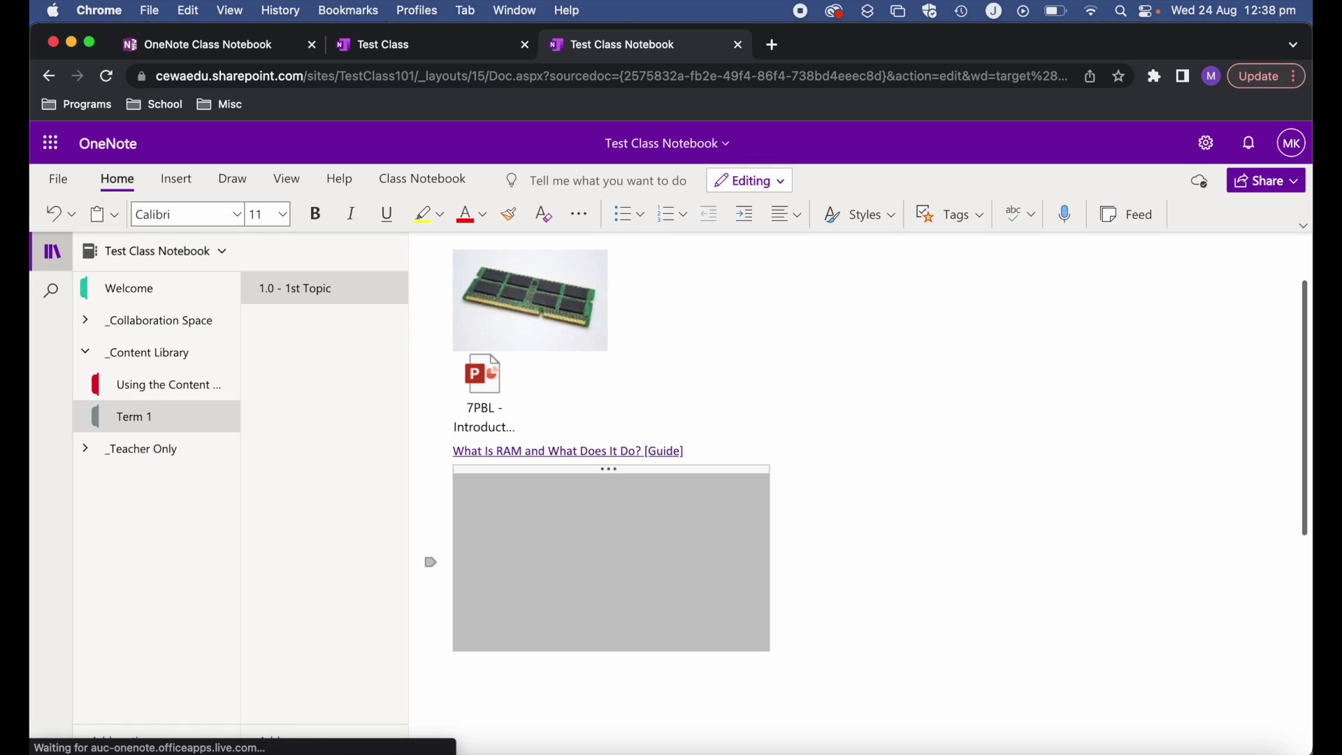
pyautogui.scroll(2, 824, 317)
pyautogui.click(609, 427)
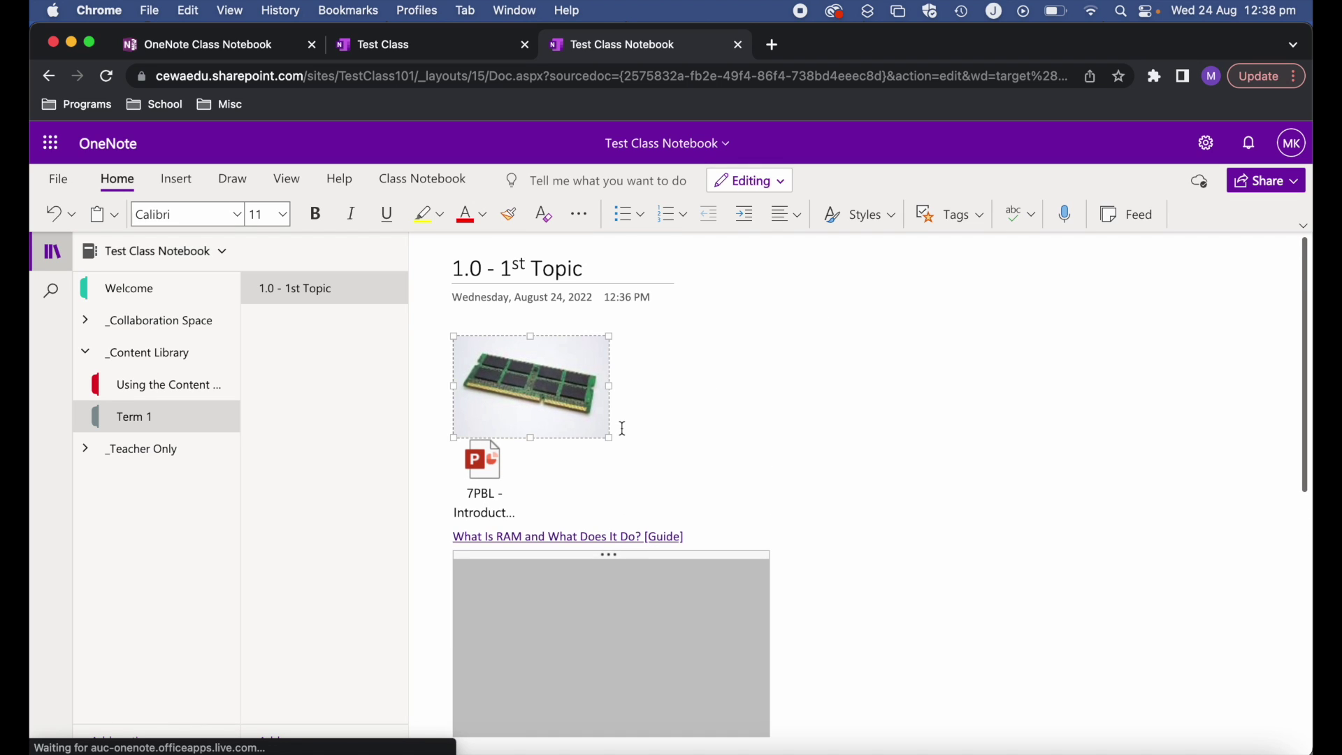
pyautogui.click(802, 368)
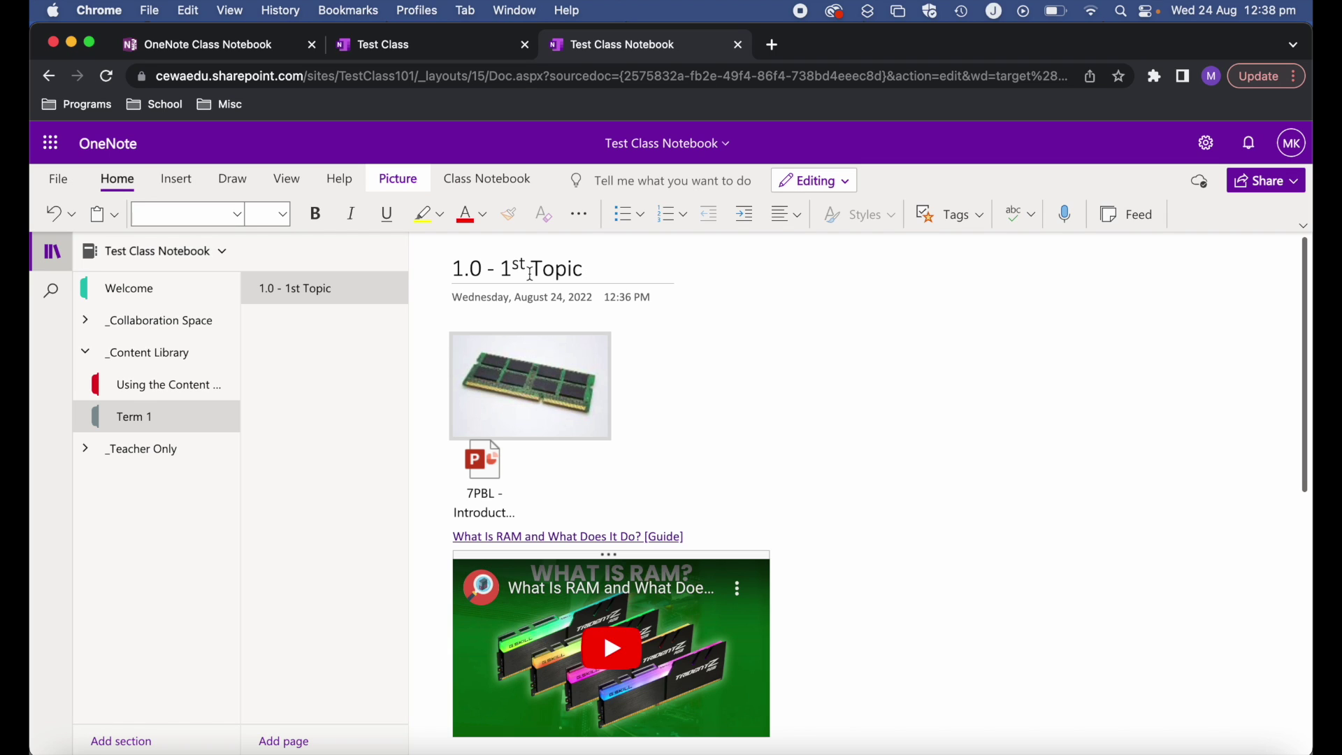
# Expand the _Teacher Only section group and look at the page options available for 1.0 - 1st Topic.
pyautogui.click(85, 448)
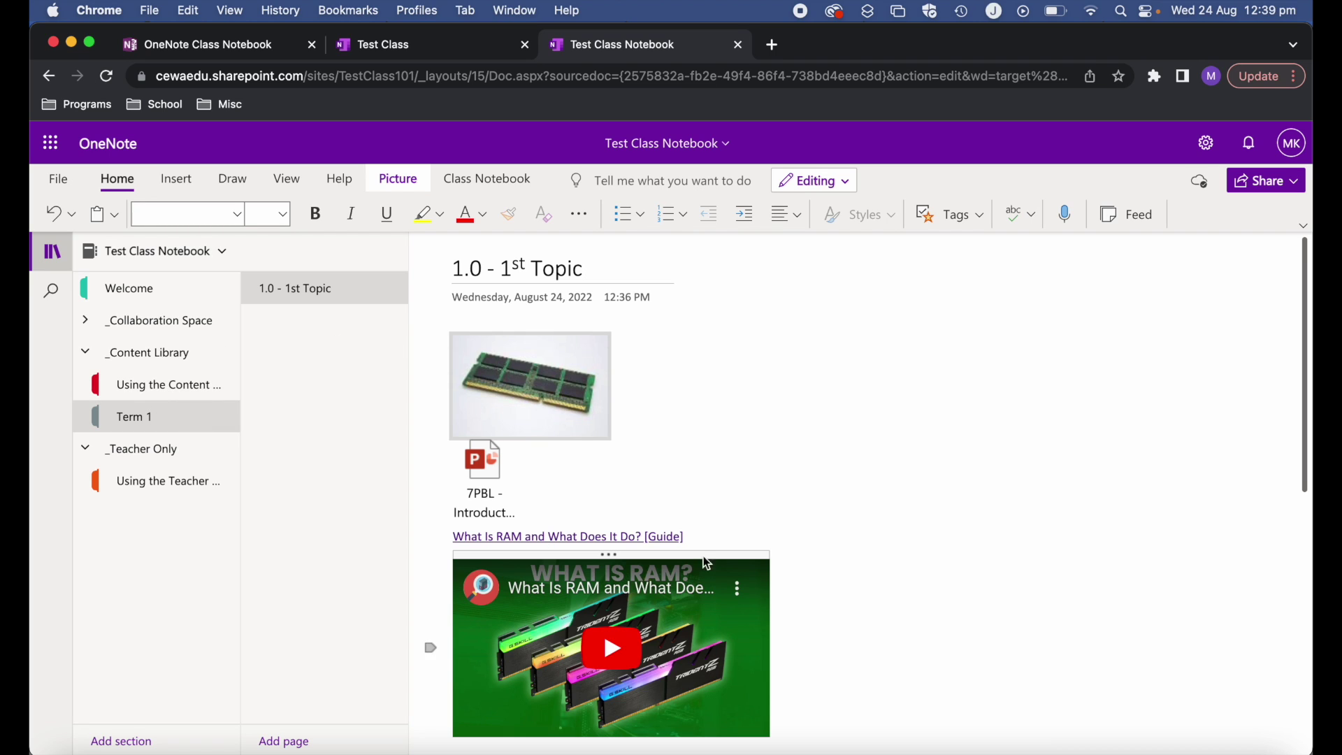
pyautogui.scroll(-3, 664, 595)
pyautogui.click(531, 614)
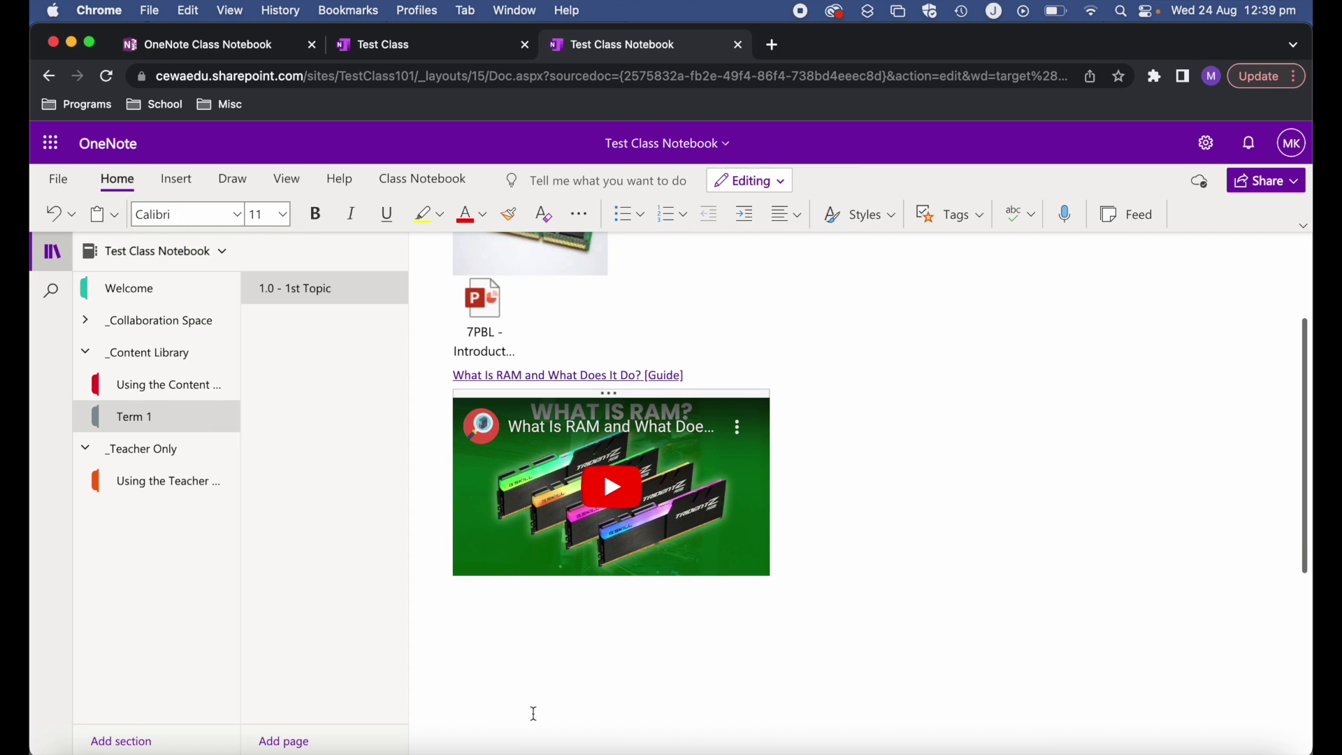
pyautogui.rightClick(322, 289)
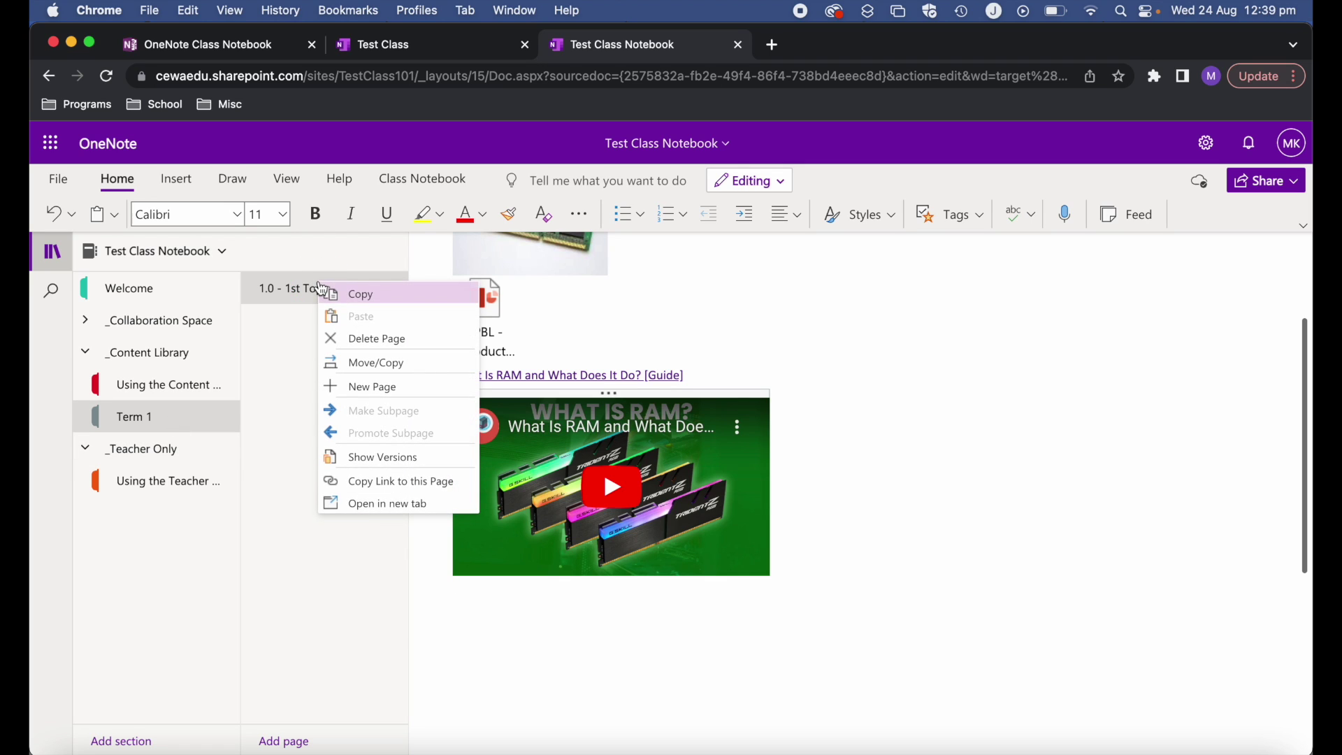
pyautogui.click(141, 567)
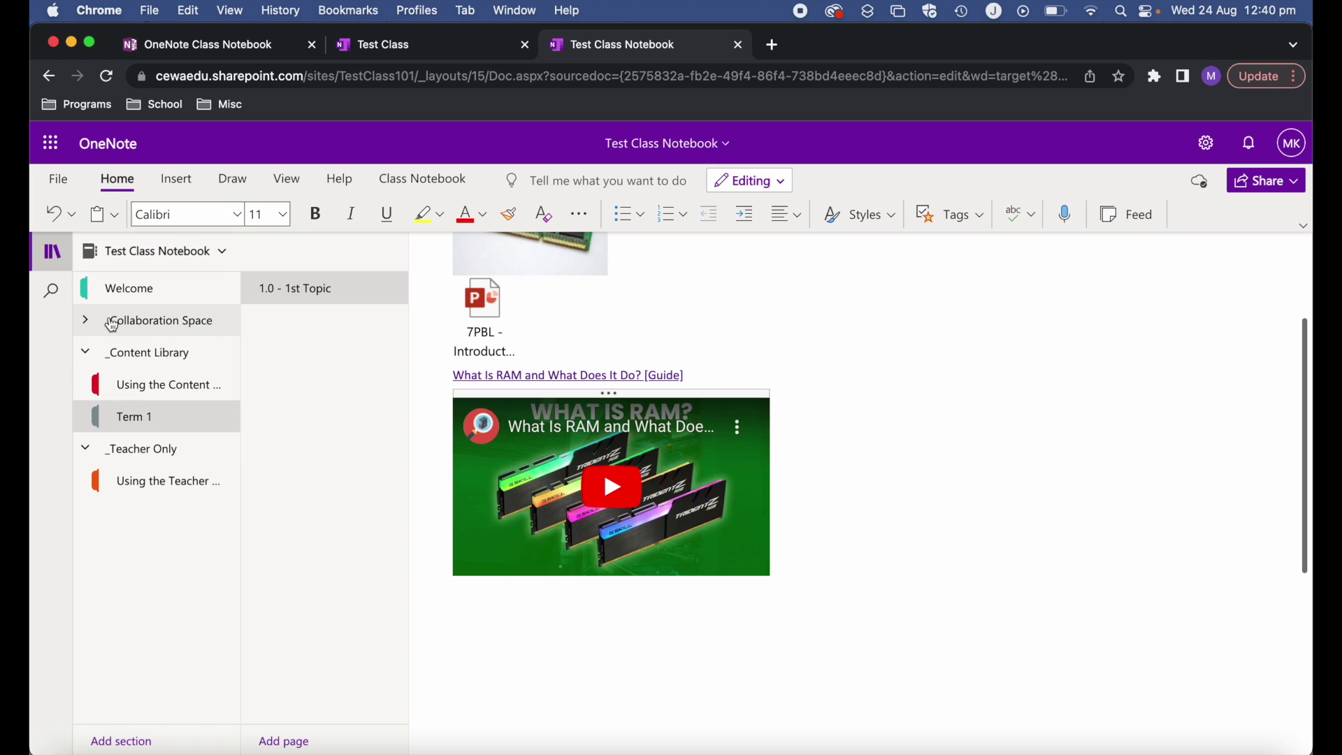
# Expand _Collaboration Space, view its "Getting started with the Collaboration Space" page, and return to the Term 1 section.
pyautogui.click(85, 321)
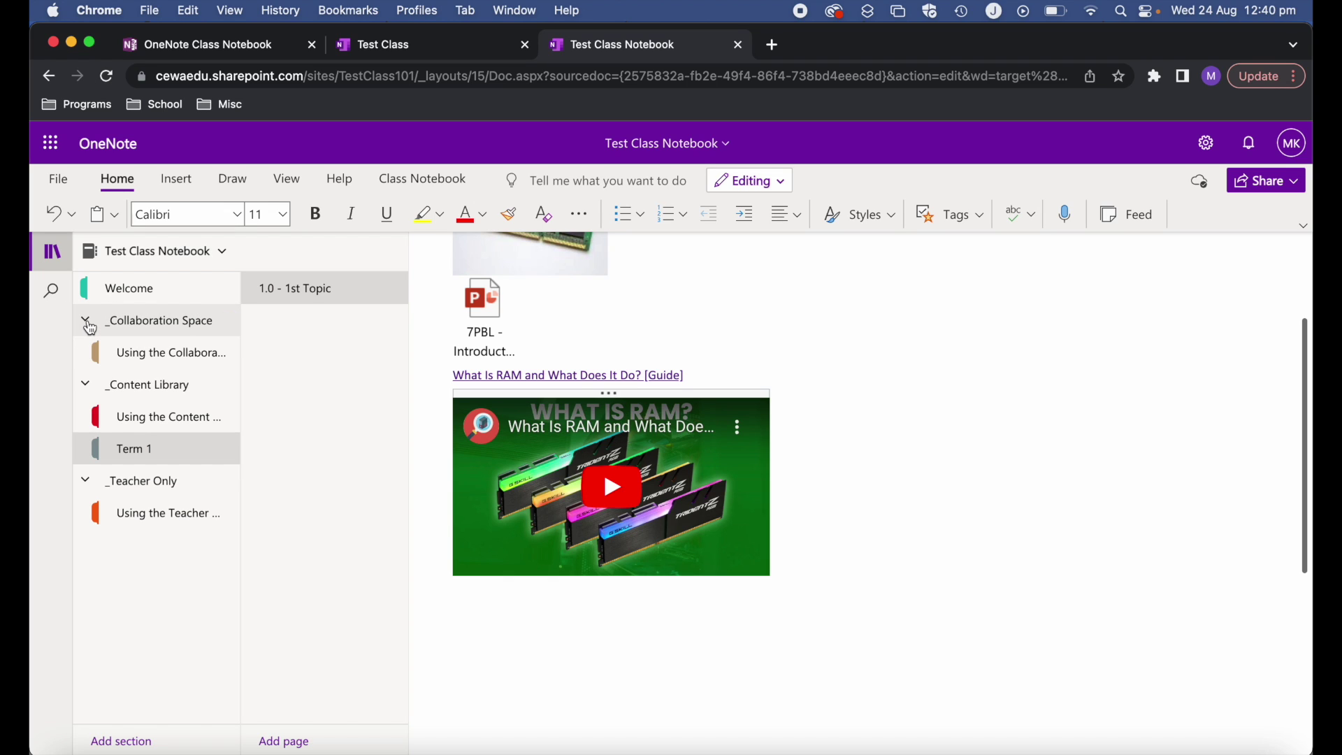
pyautogui.click(137, 357)
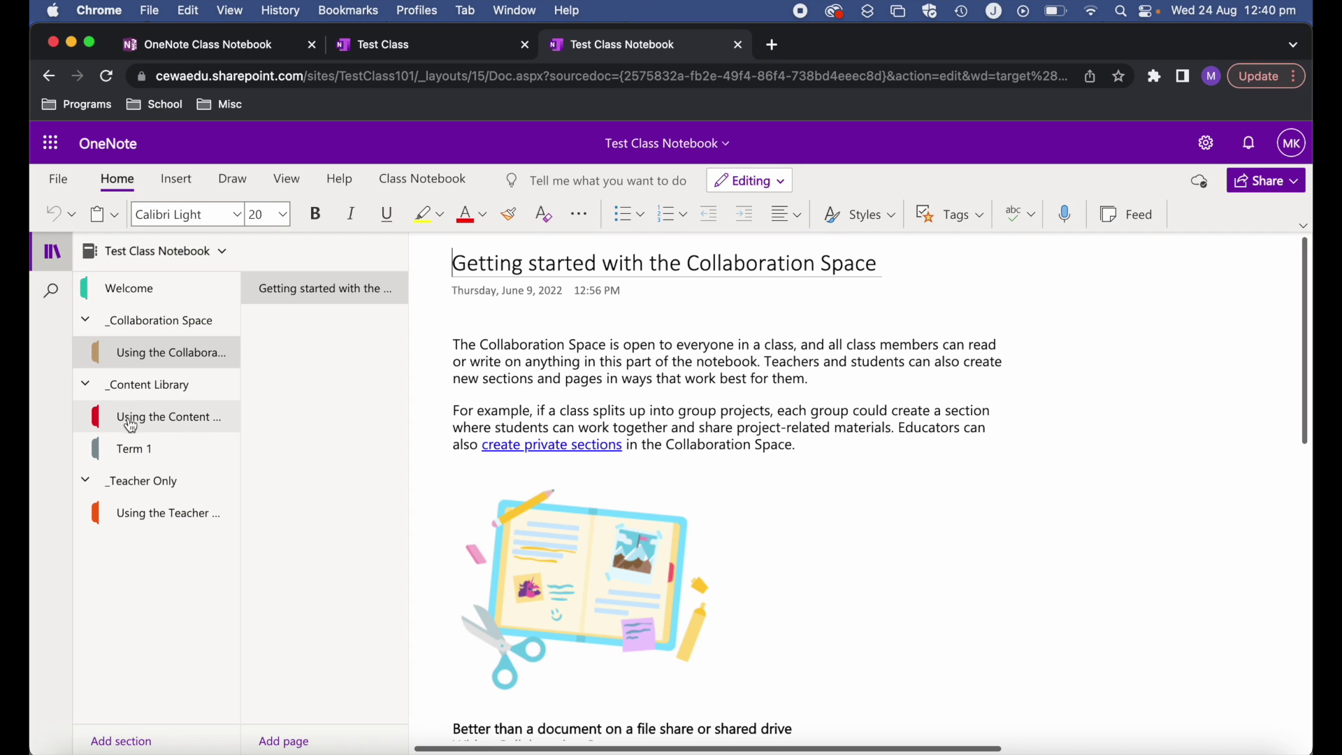
pyautogui.click(133, 449)
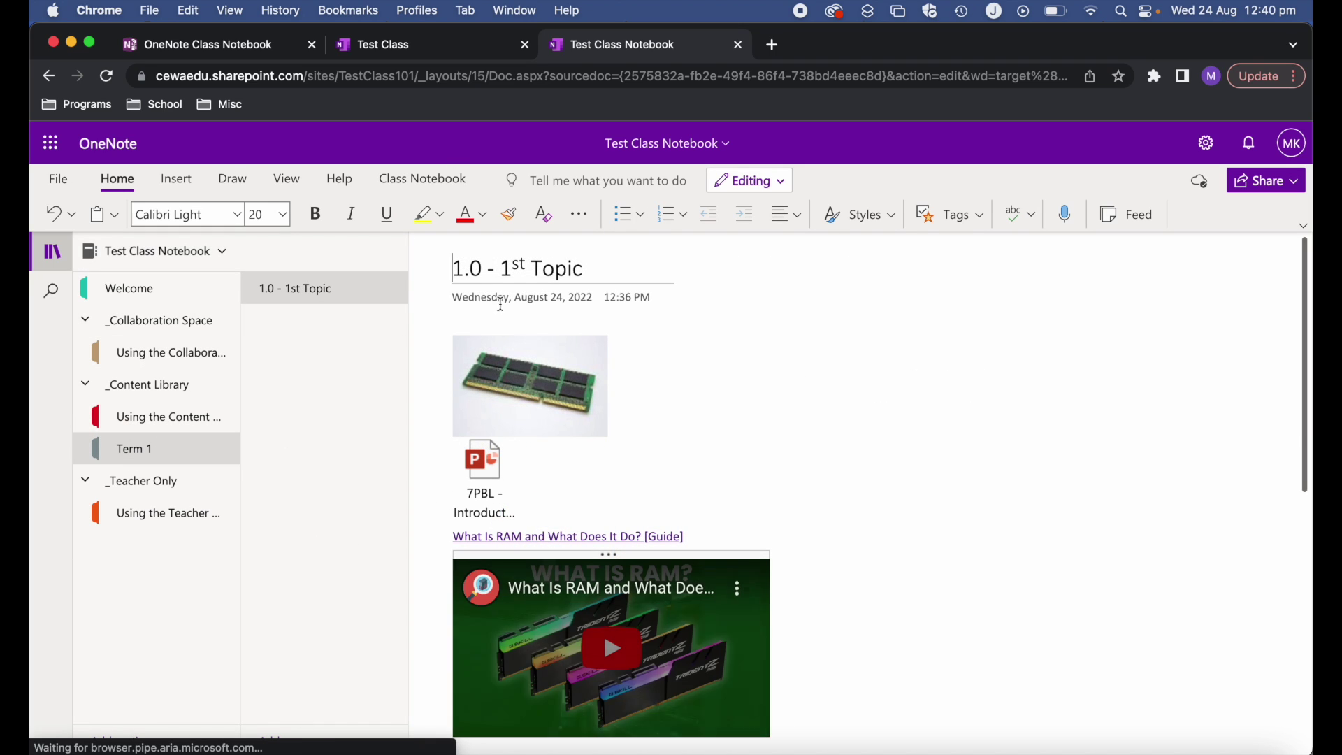